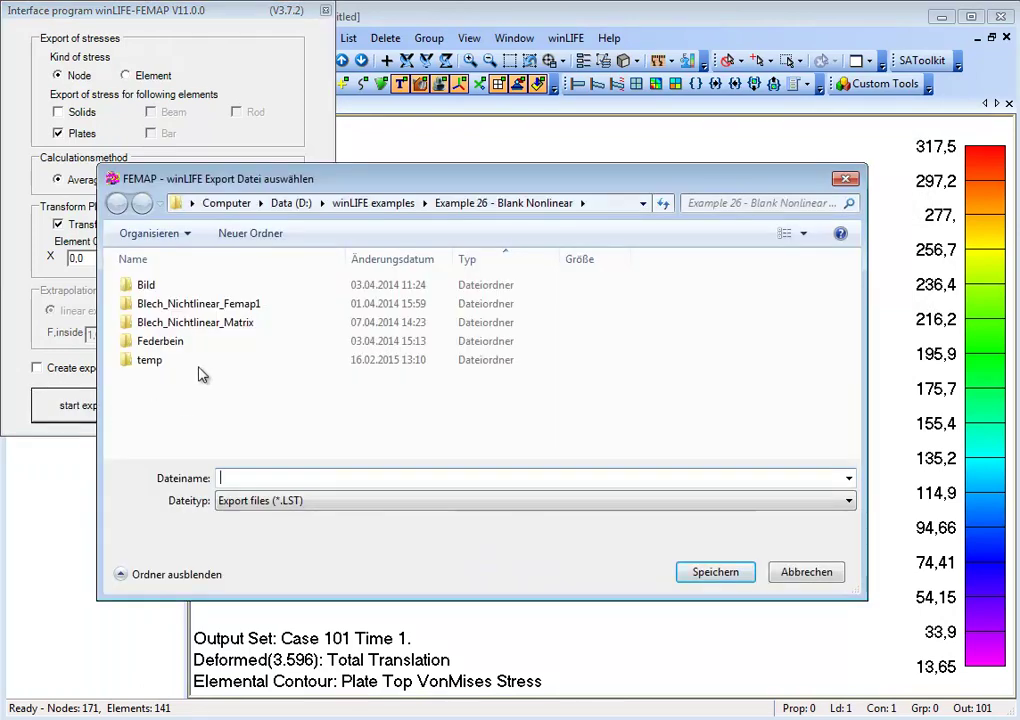
- Create a new folder named LST-Dateien inside Example 26 - Blank Nonlinear for the stress export
left_click(250, 235)
type("L")
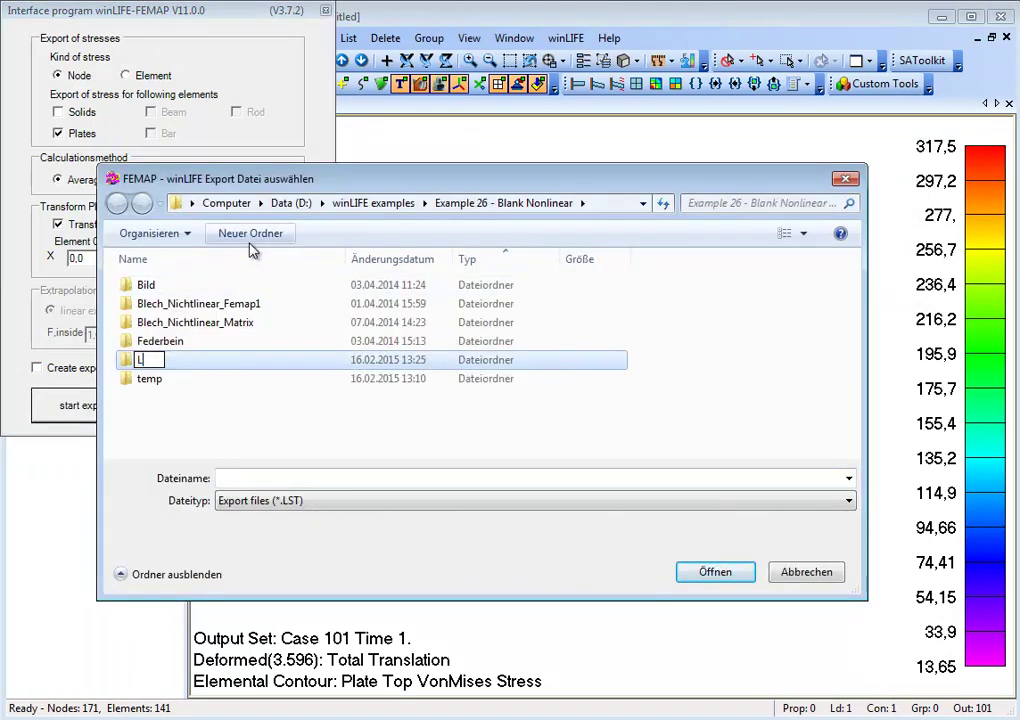
type("ST-Dateien")
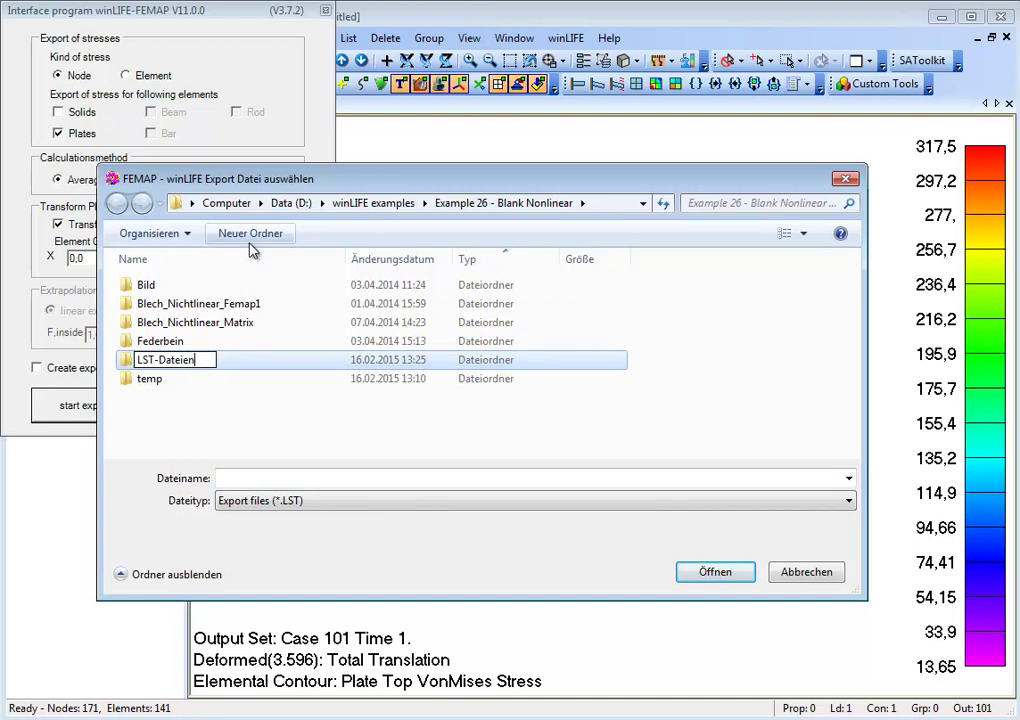
key("Return")
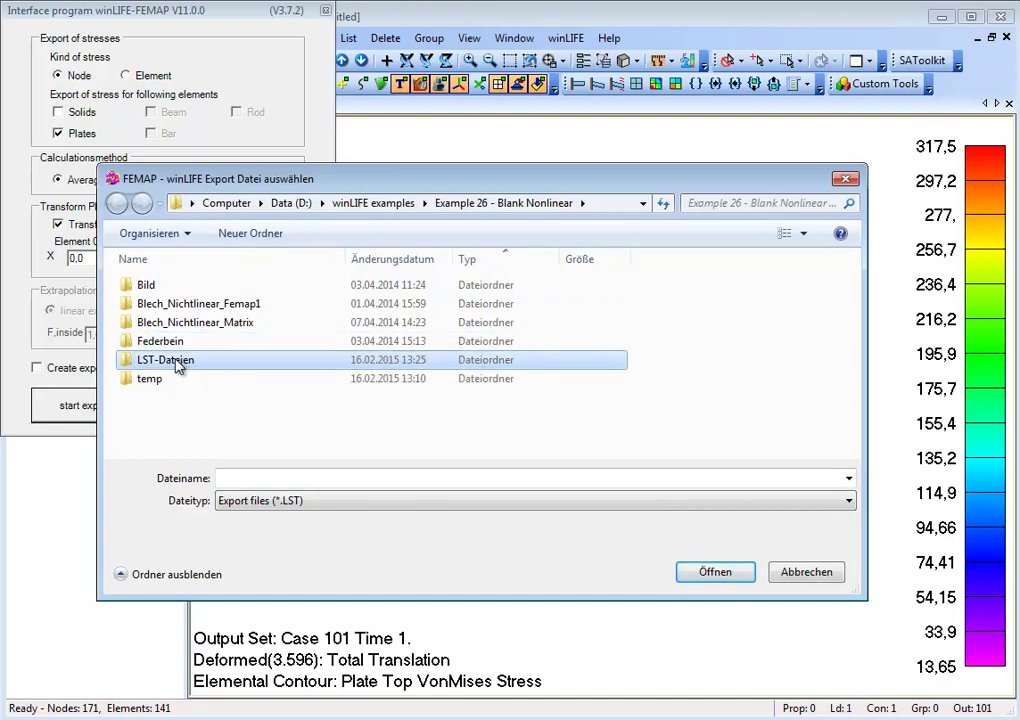
- Save the winLIFE export file as export in the LST-Dateien folder, in LST format
double_click(182, 360)
left_click(243, 478)
type("export")
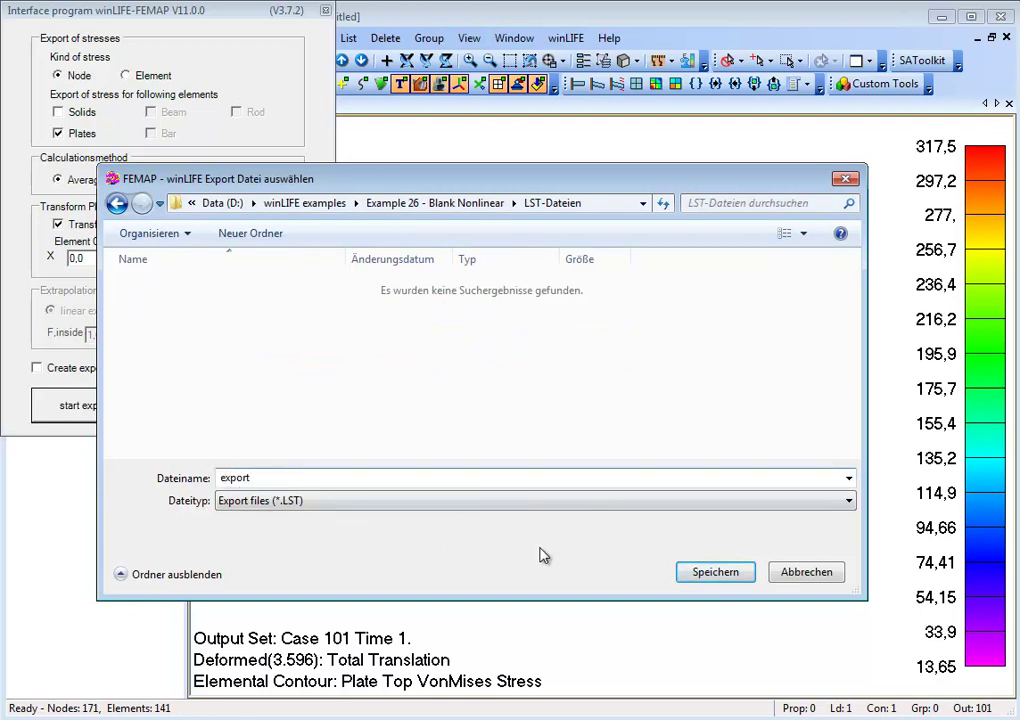
left_click(714, 572)
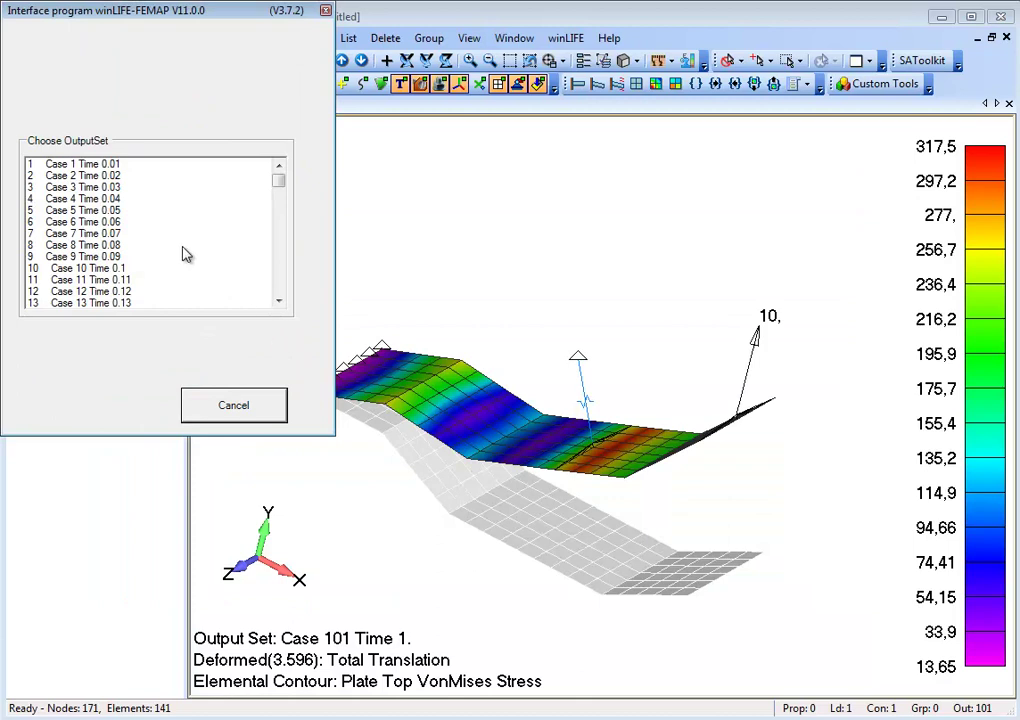
- Choose the output sets at 0.05 time intervals for export, from Case 5 Time 0.05 through Case 101 Time 1
left_click(118, 220)
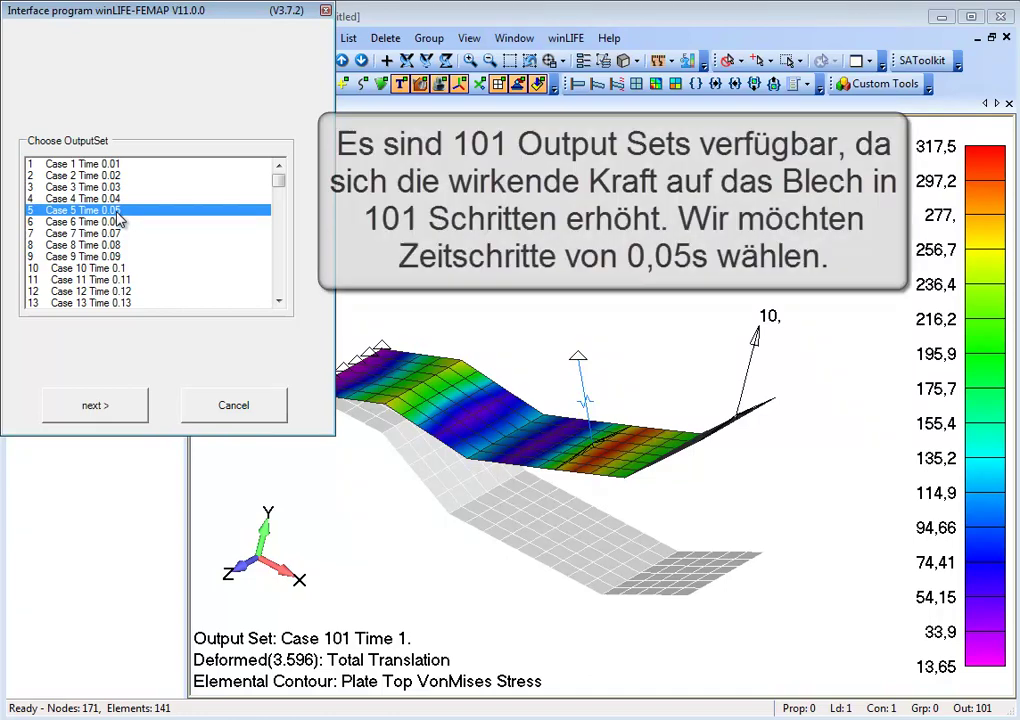
left_click(122, 268, "ctrl")
scroll(160, 265, "down", 1)
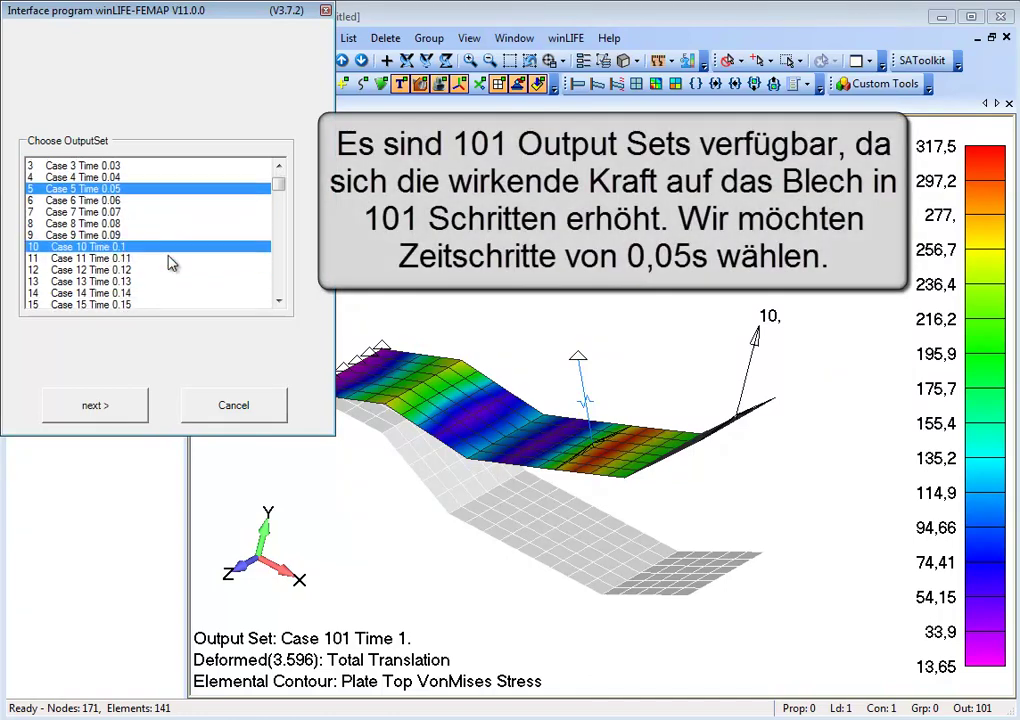
left_click(152, 291, "ctrl")
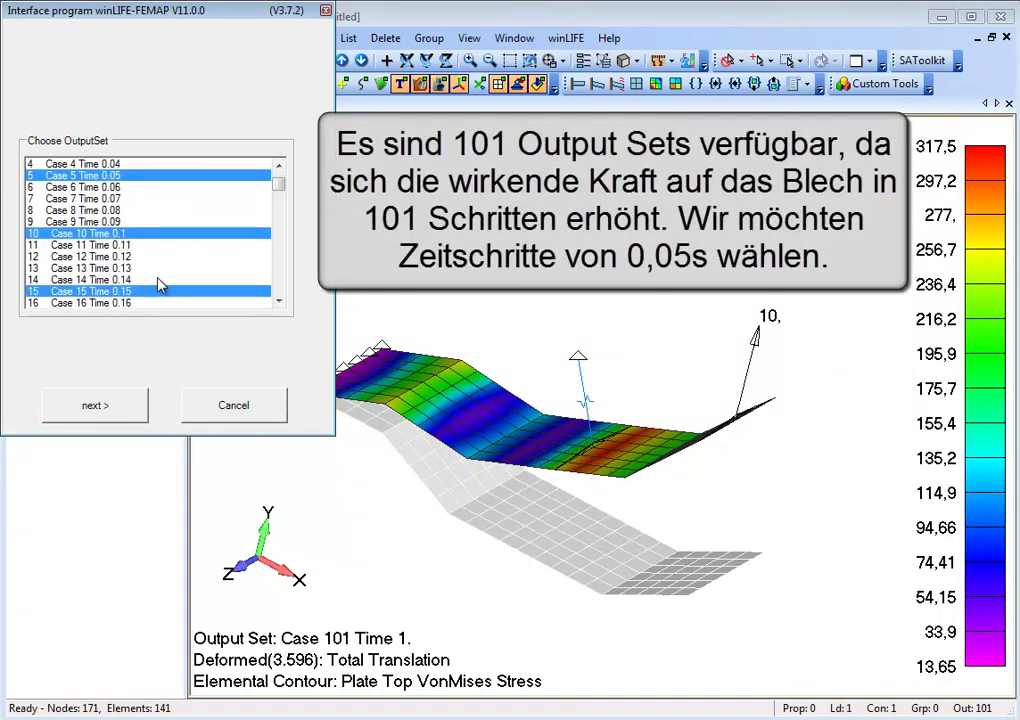
scroll(158, 287, "down", 1)
scroll(159, 287, "down", 1)
left_click(158, 294, "ctrl")
scroll(165, 293, "down", 1)
scroll(172, 292, "down", 1)
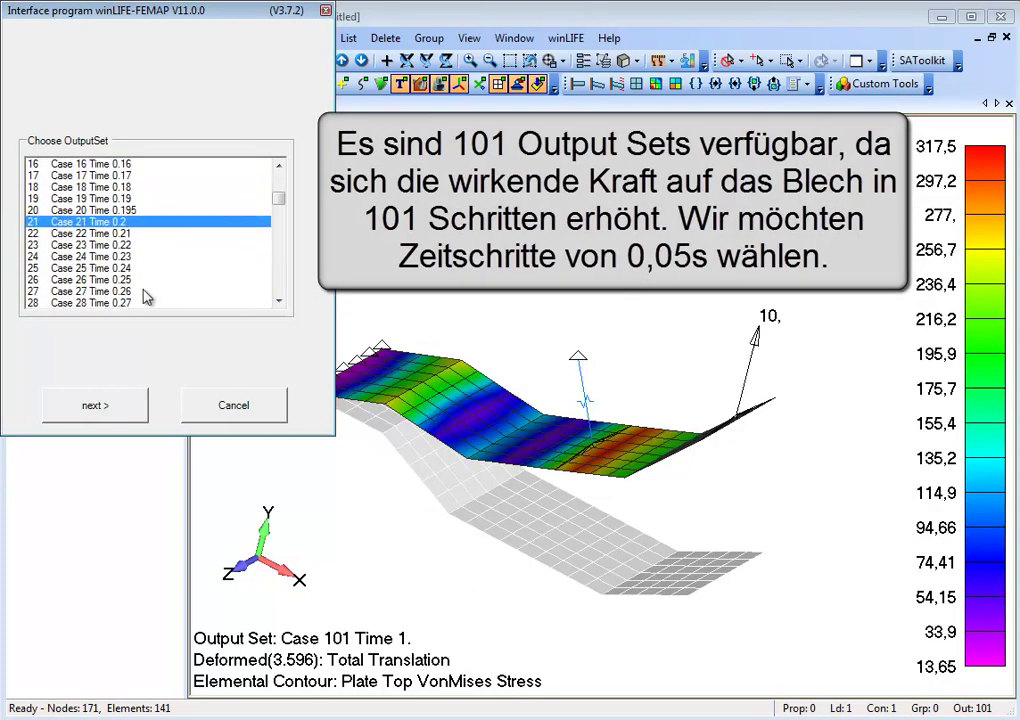
left_click(132, 280, "ctrl")
scroll(146, 309, "down", 1)
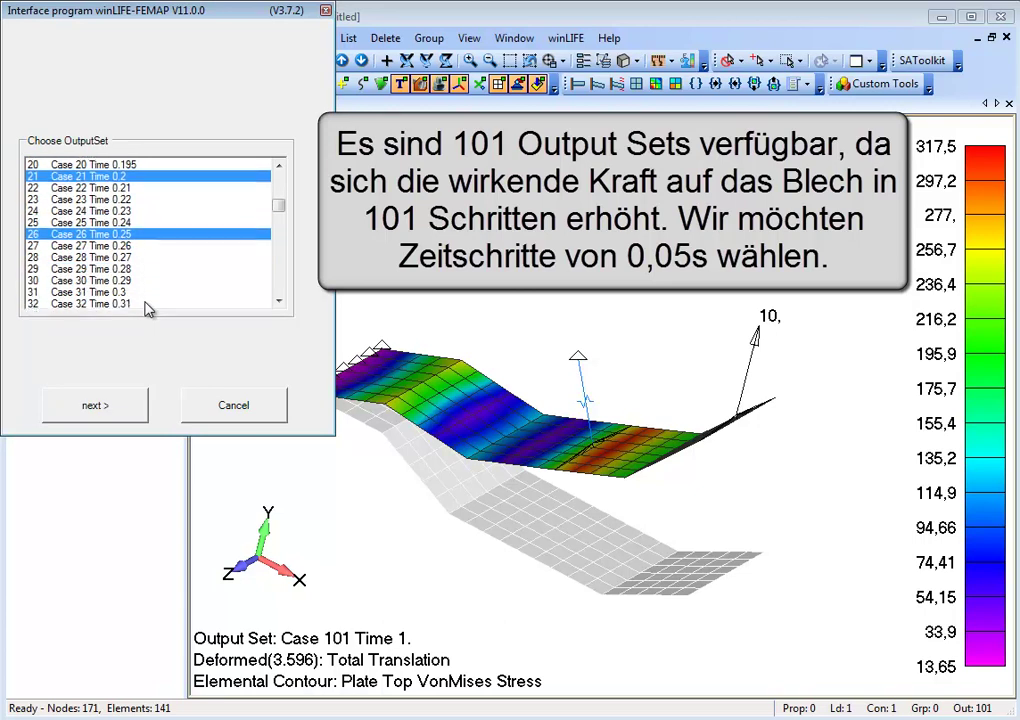
scroll(146, 309, "down", 1)
left_click(129, 276, "ctrl")
scroll(148, 299, "down", 2)
scroll(148, 302, "down", 1)
left_click(129, 257, "ctrl")
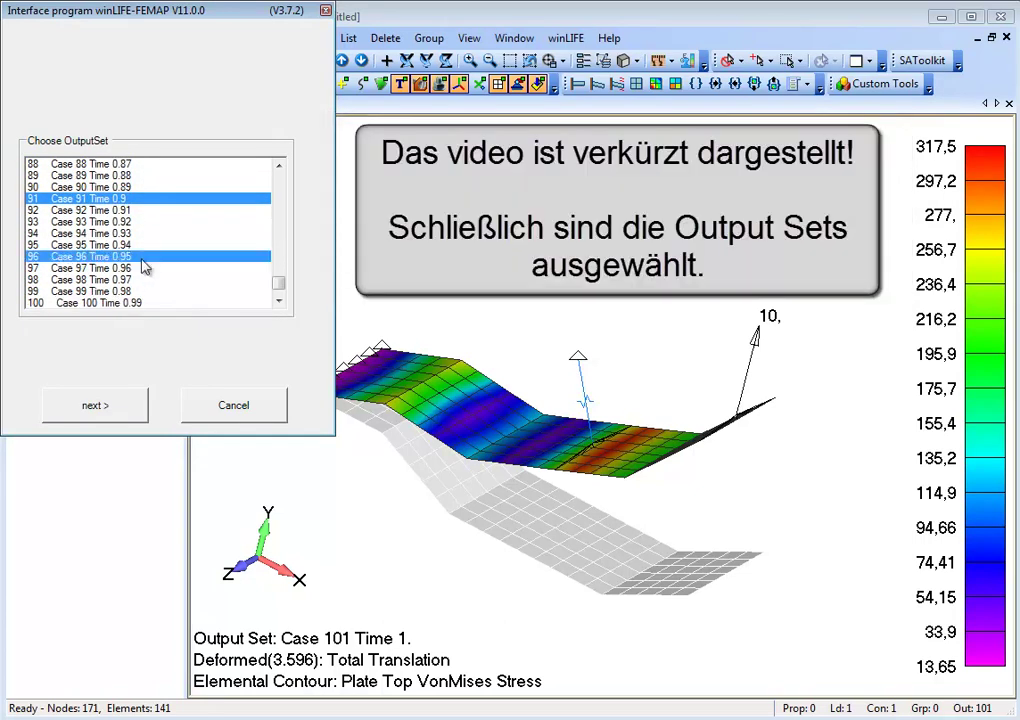
scroll(135, 292, "down", 2)
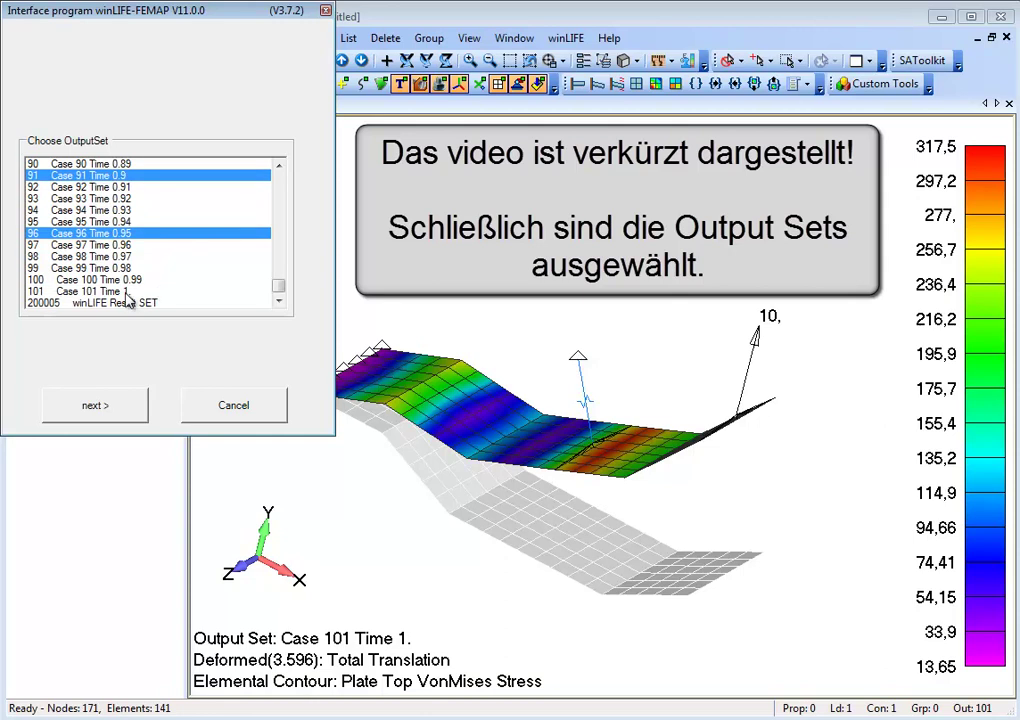
left_click(119, 292, "ctrl")
left_click(88, 406)
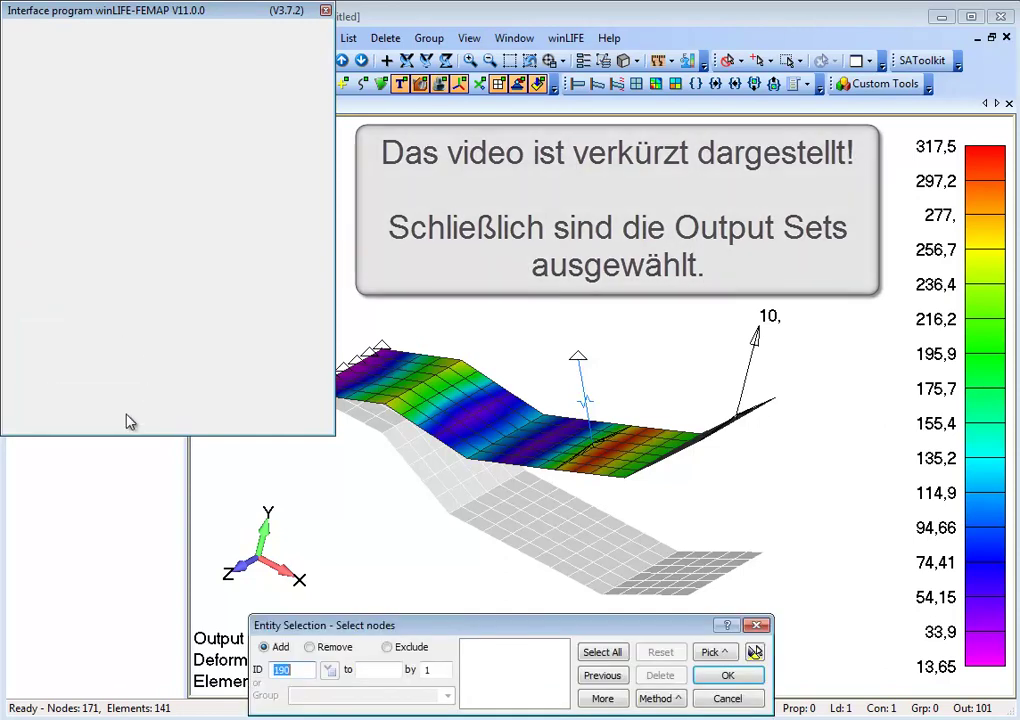
- Include all nodes of the model in the stress export and start it
left_click(600, 652)
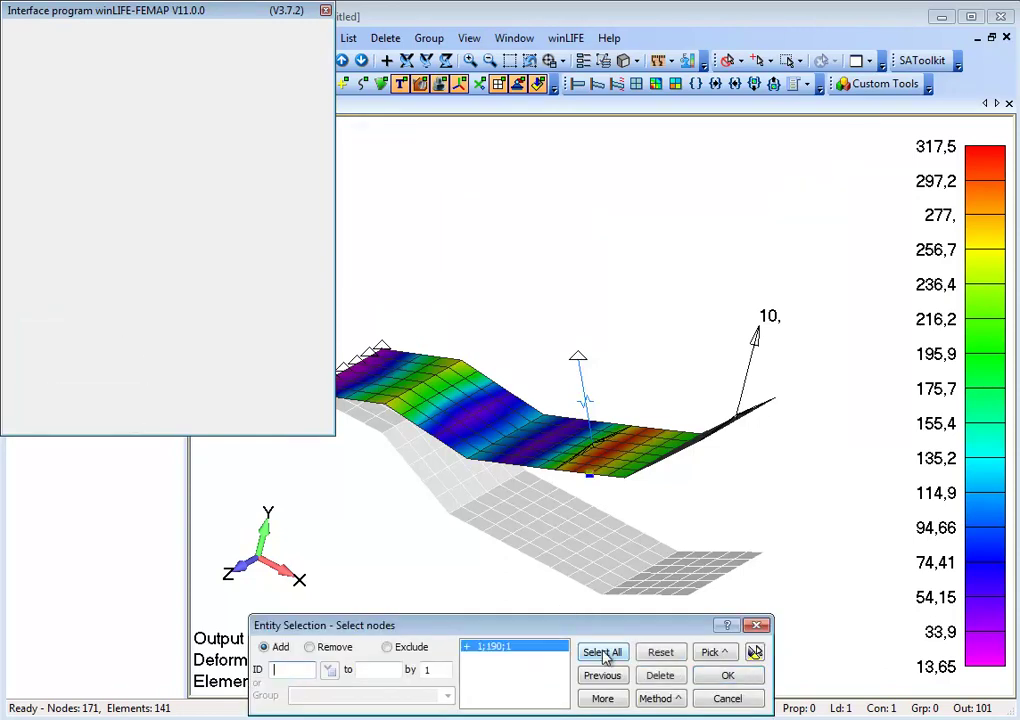
left_click(729, 675)
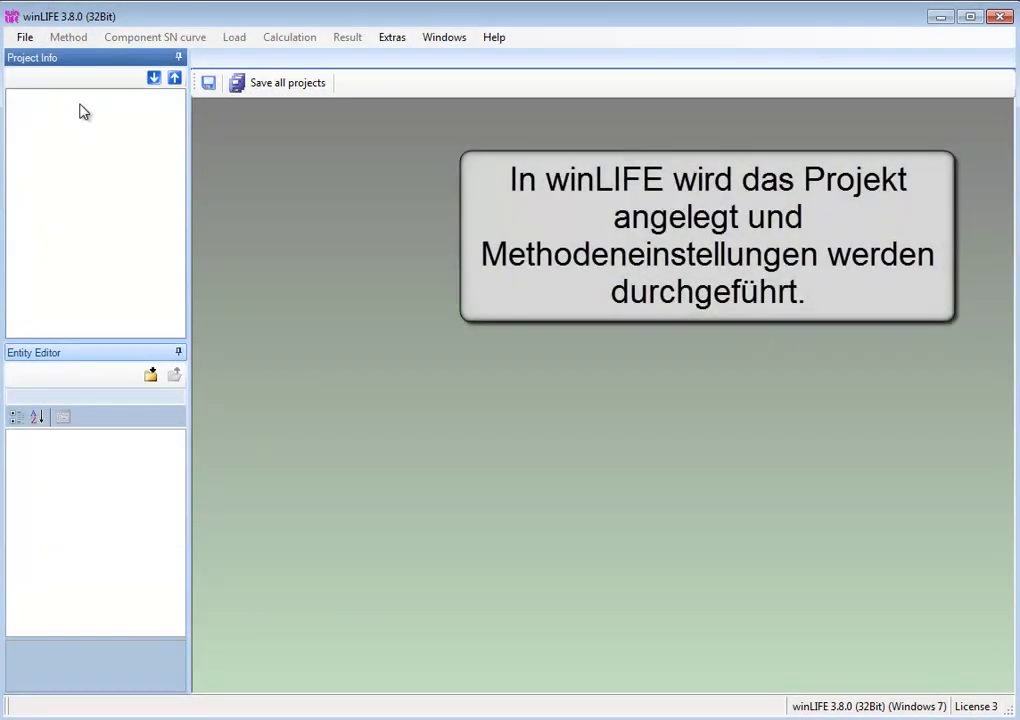
- In winLIFE, create a new general project named example_26 in the Example 26 - Blank Nonlinear folder
left_click(24, 38)
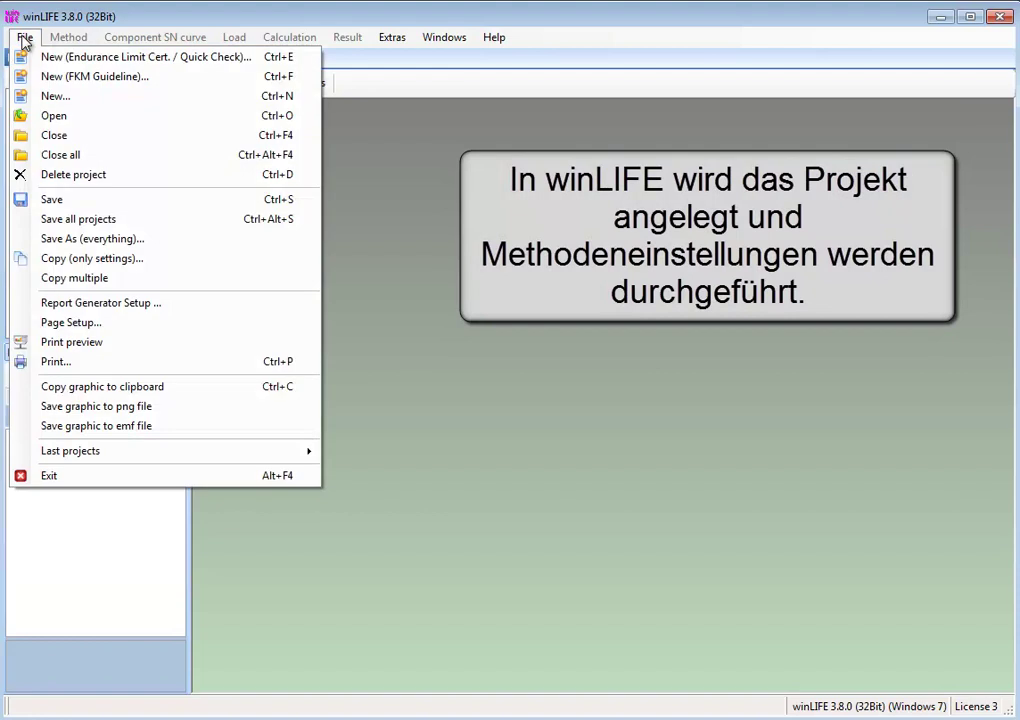
left_click(39, 103)
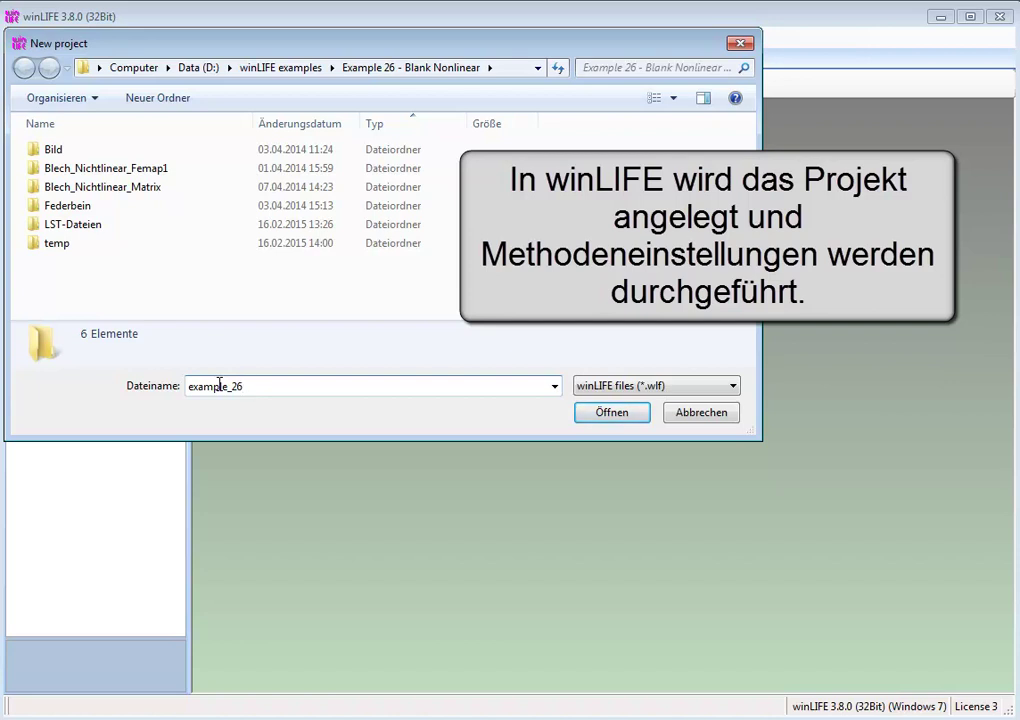
key("Return")
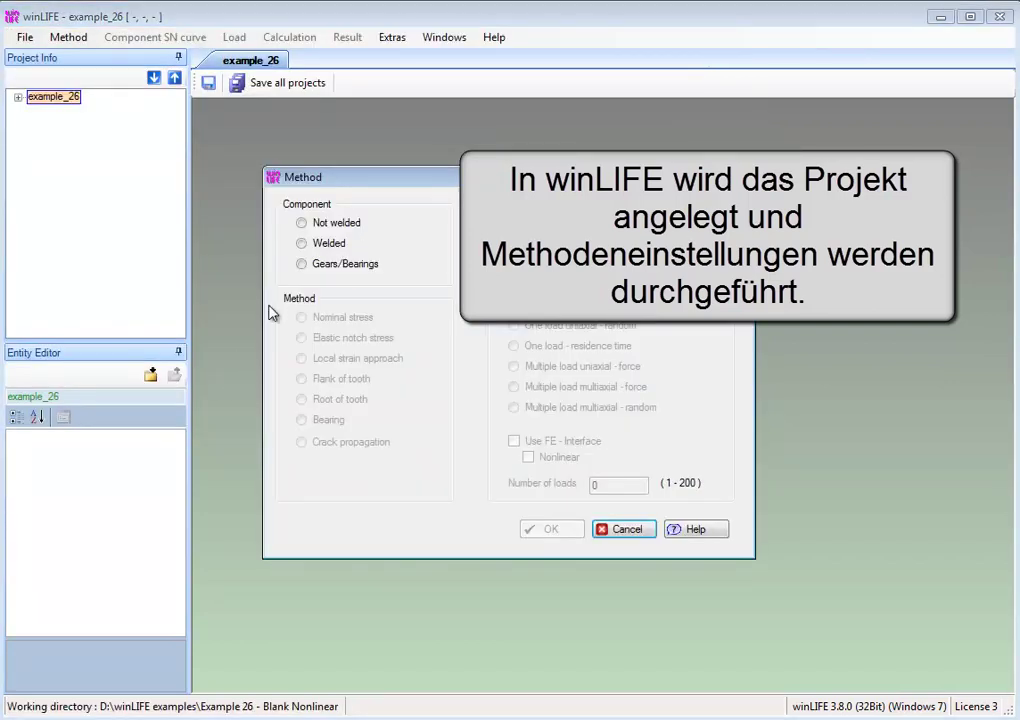
- Set the method to not welded, elastic notch stress and multiple load multiaxial - force, with the FE interface enabled and 20 loads
left_click(304, 226)
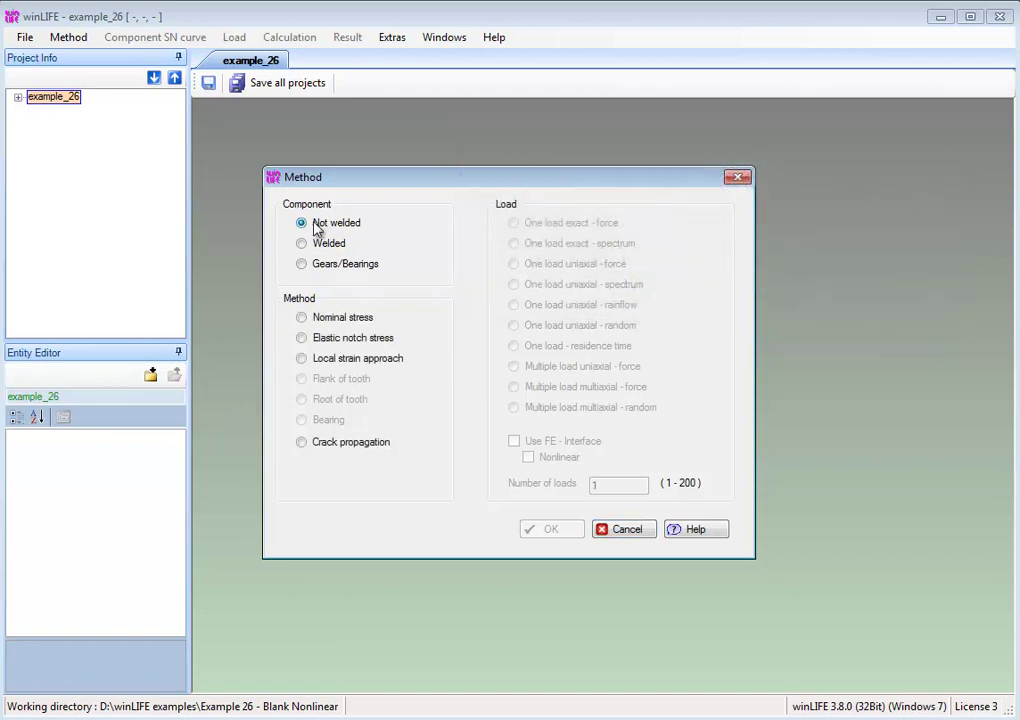
left_click(302, 338)
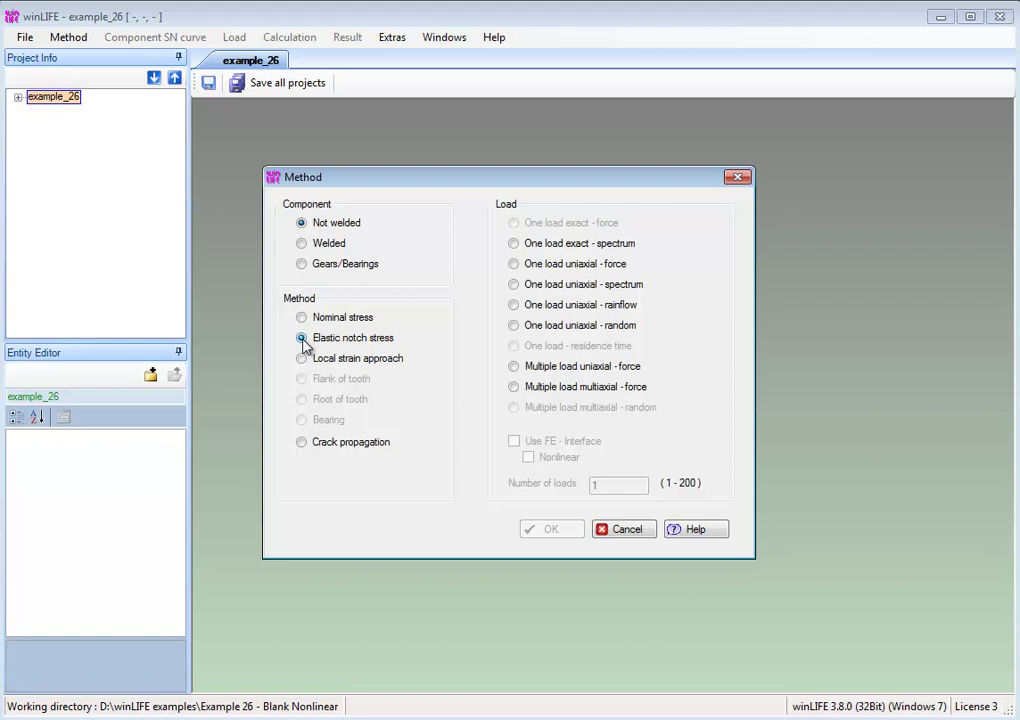
left_click(514, 388)
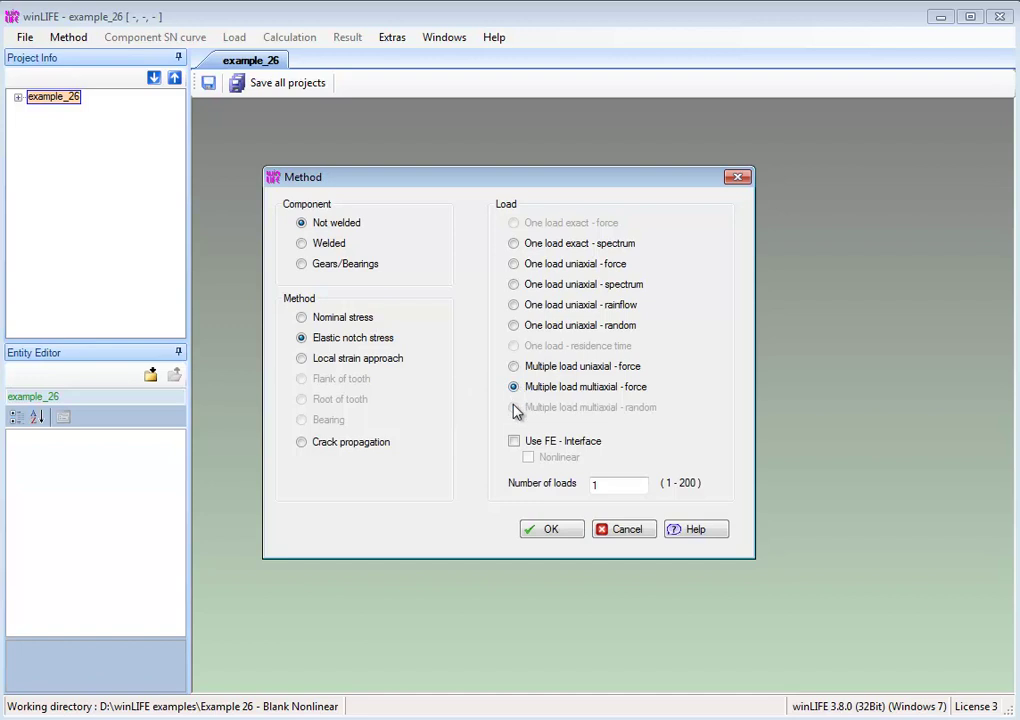
left_click(514, 441)
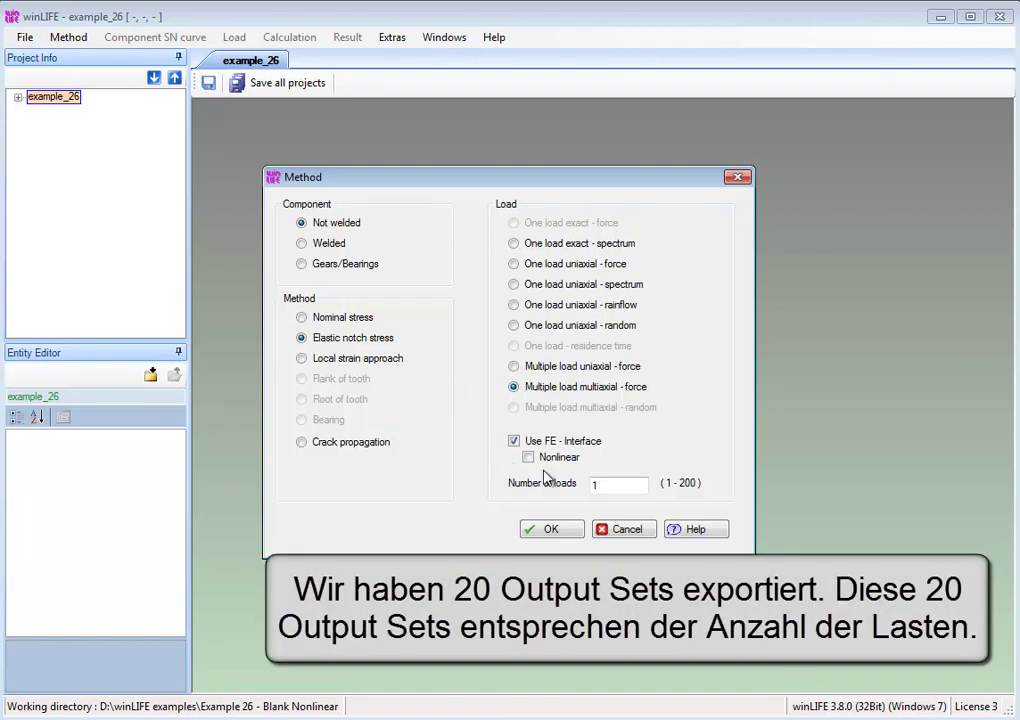
left_click_drag(610, 484, 585, 490)
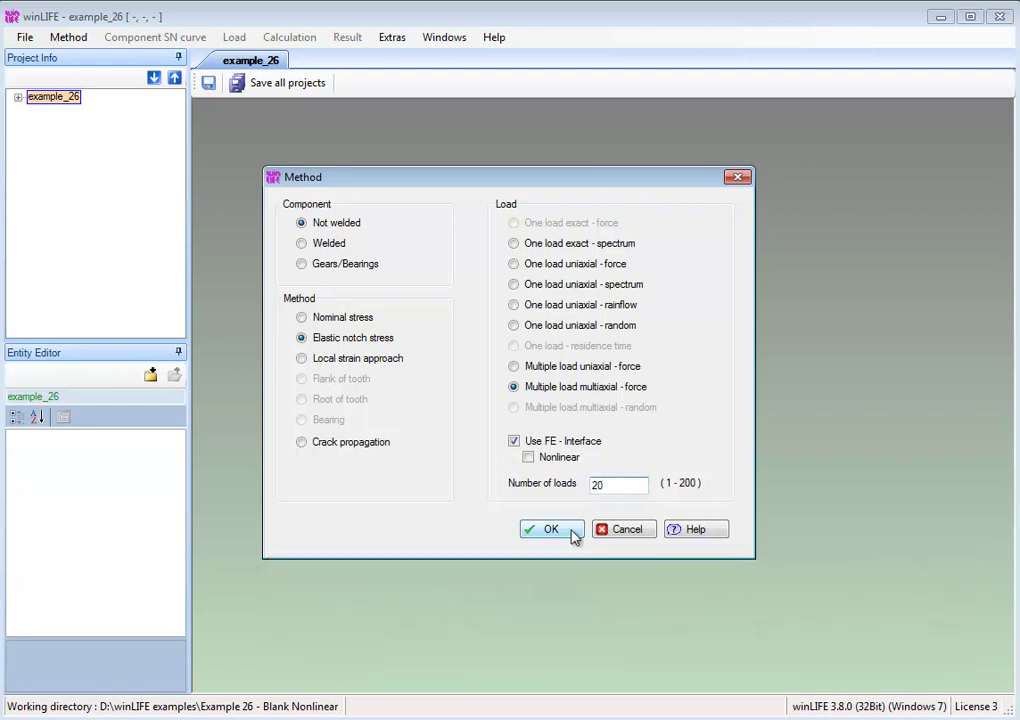
left_click(551, 529)
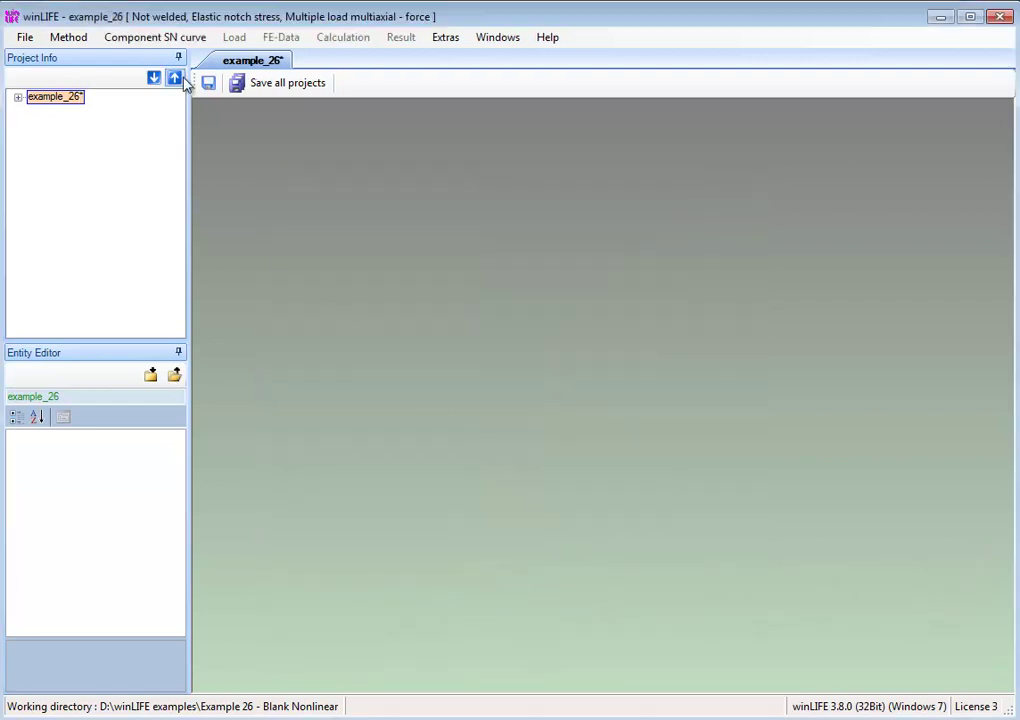
- Load the FKM S-N curve of steel S235JR for bending, filtering the material database by sort S235JR
left_click(200, 40)
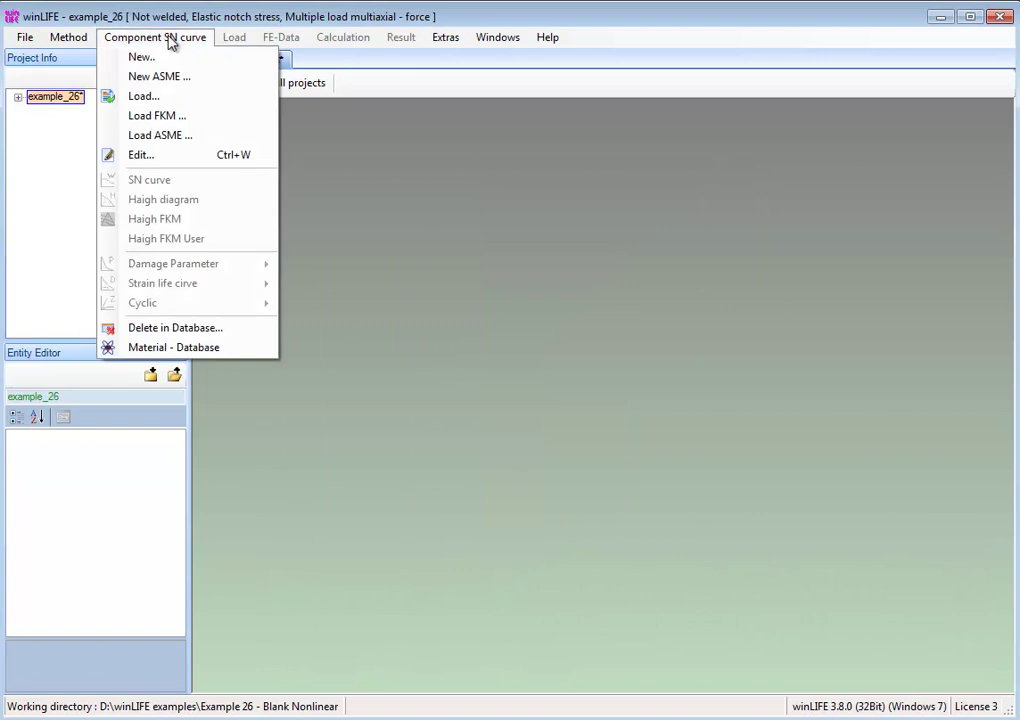
left_click(205, 117)
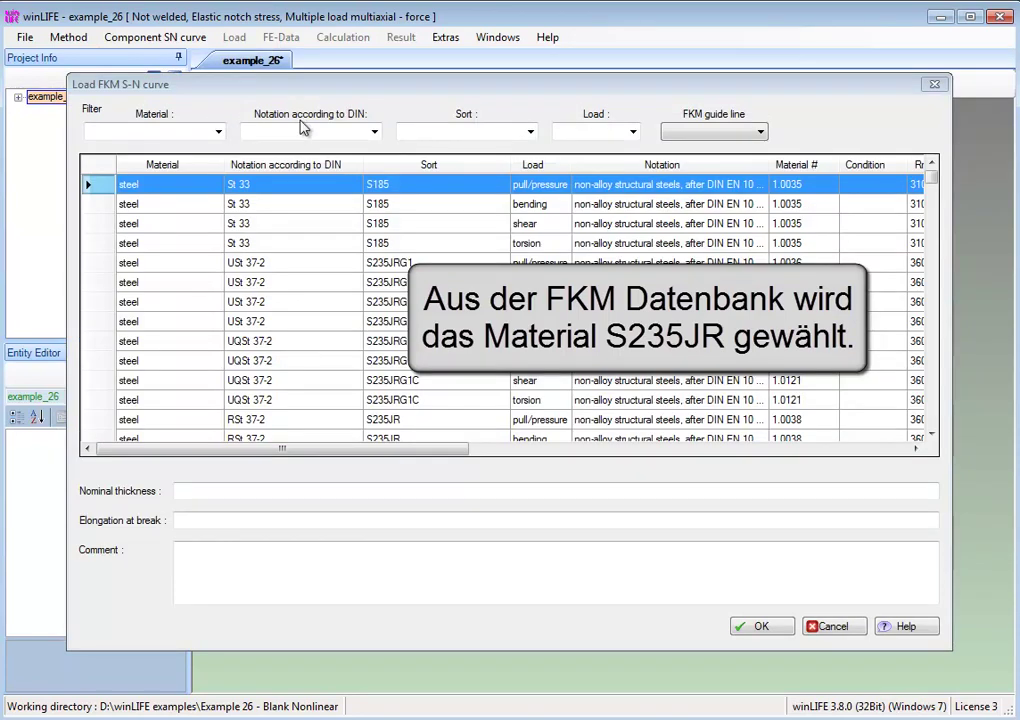
left_click(408, 132)
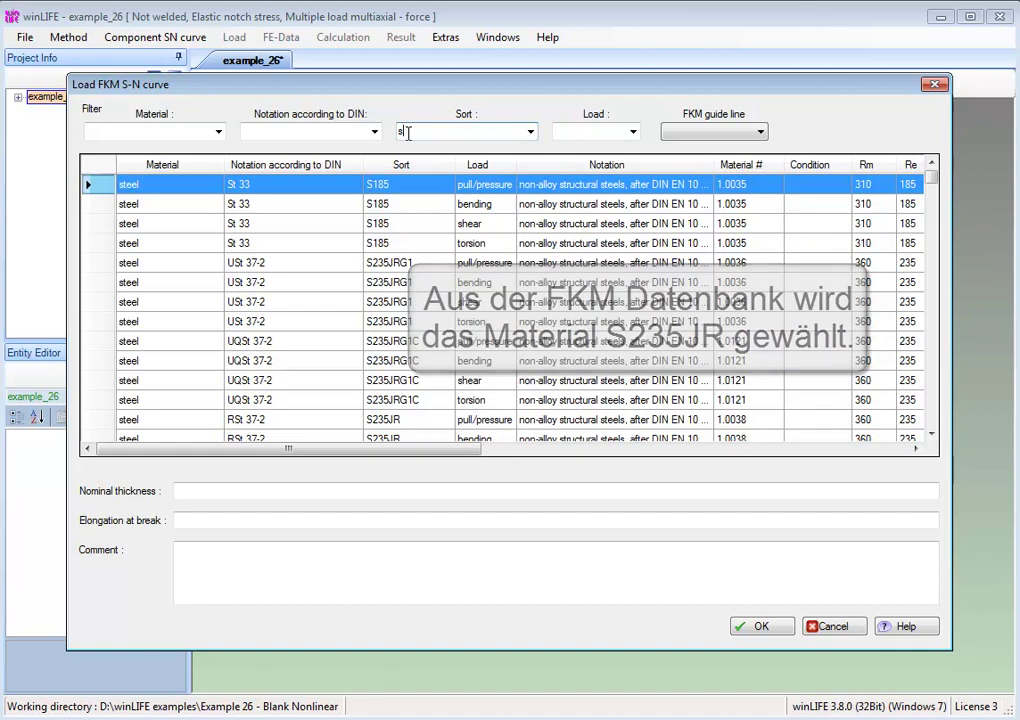
type("35")
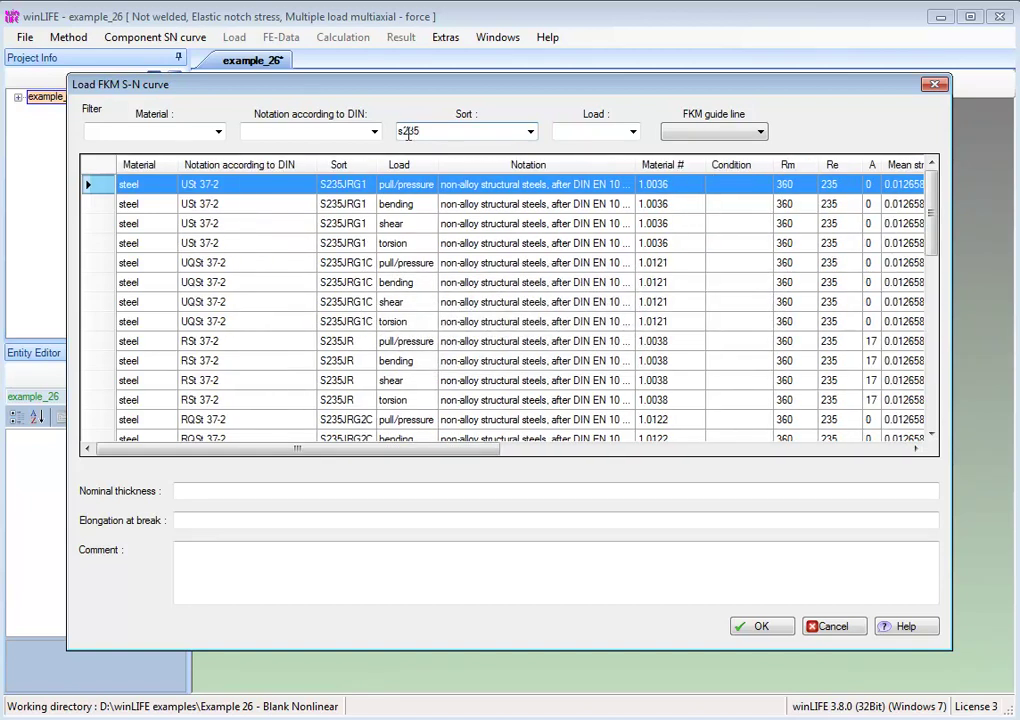
type("jr")
left_click(350, 362)
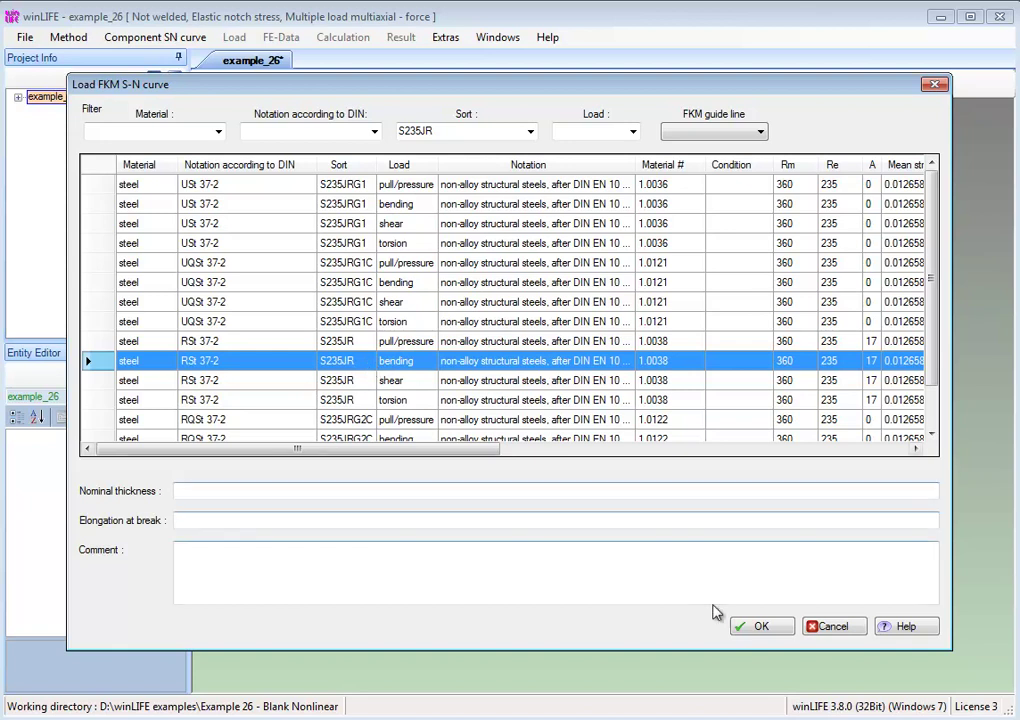
left_click(757, 630)
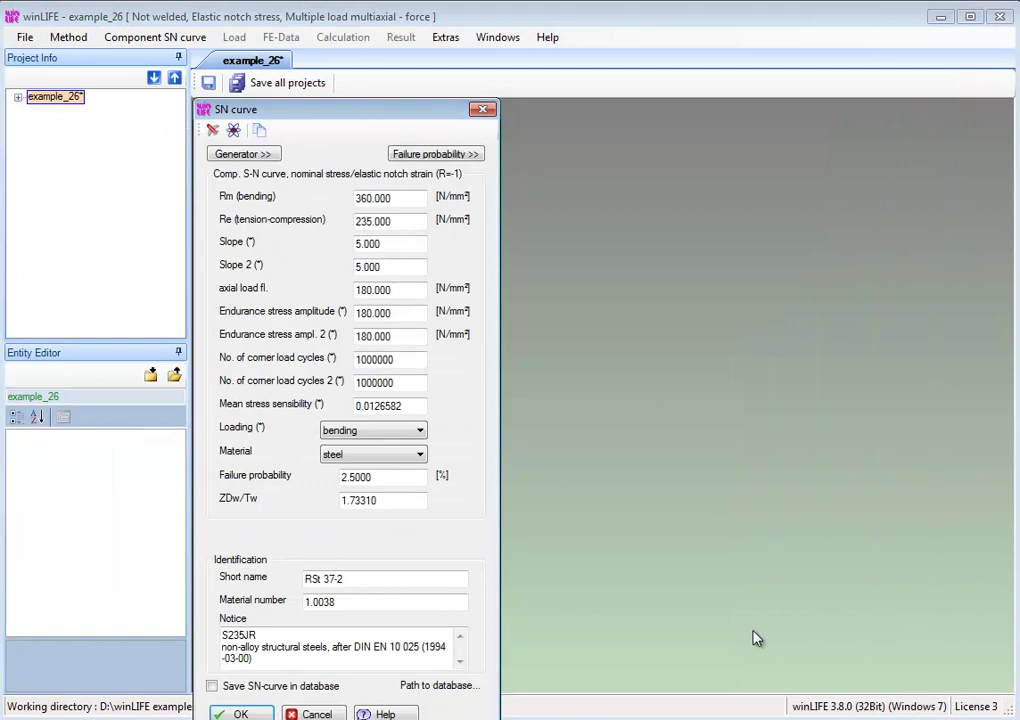
- Generate the component S-N curve by the FKM method with surface roughness 25 µm, a new D_eff value and the protocol shown
left_click_drag(400, 114, 408, 73)
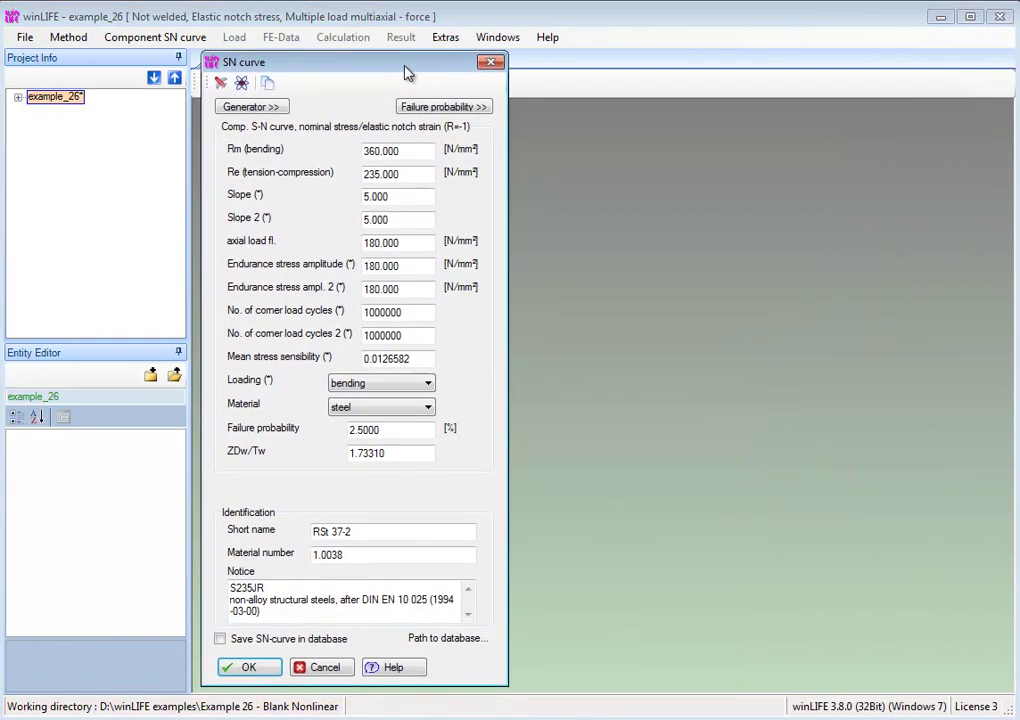
left_click(271, 107)
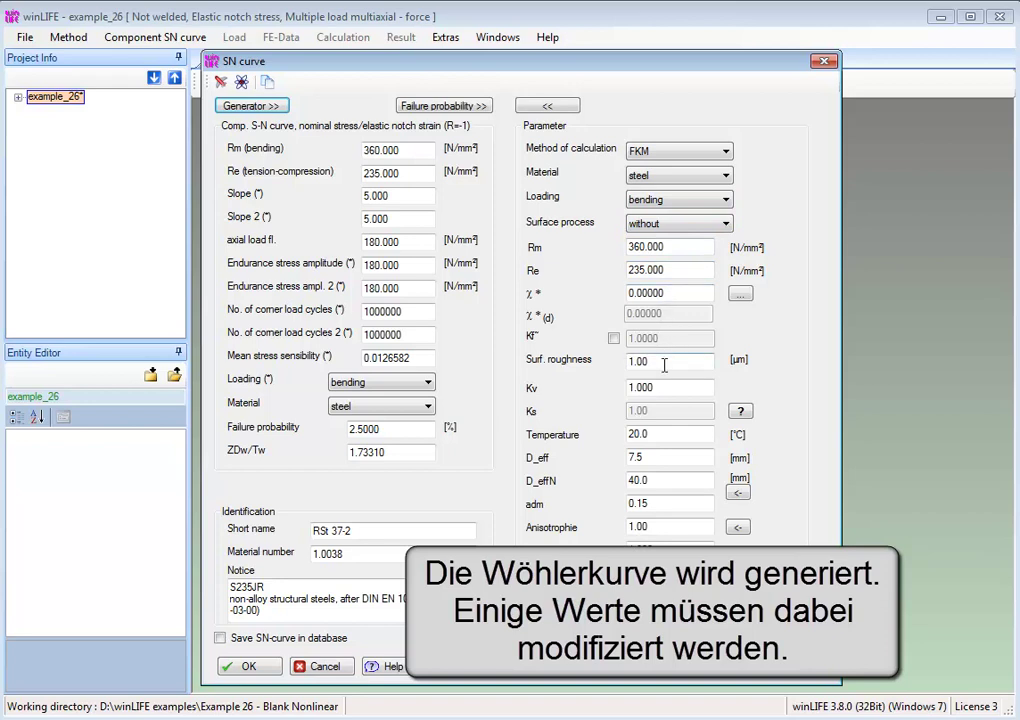
left_click_drag(660, 361, 619, 367)
type("25")
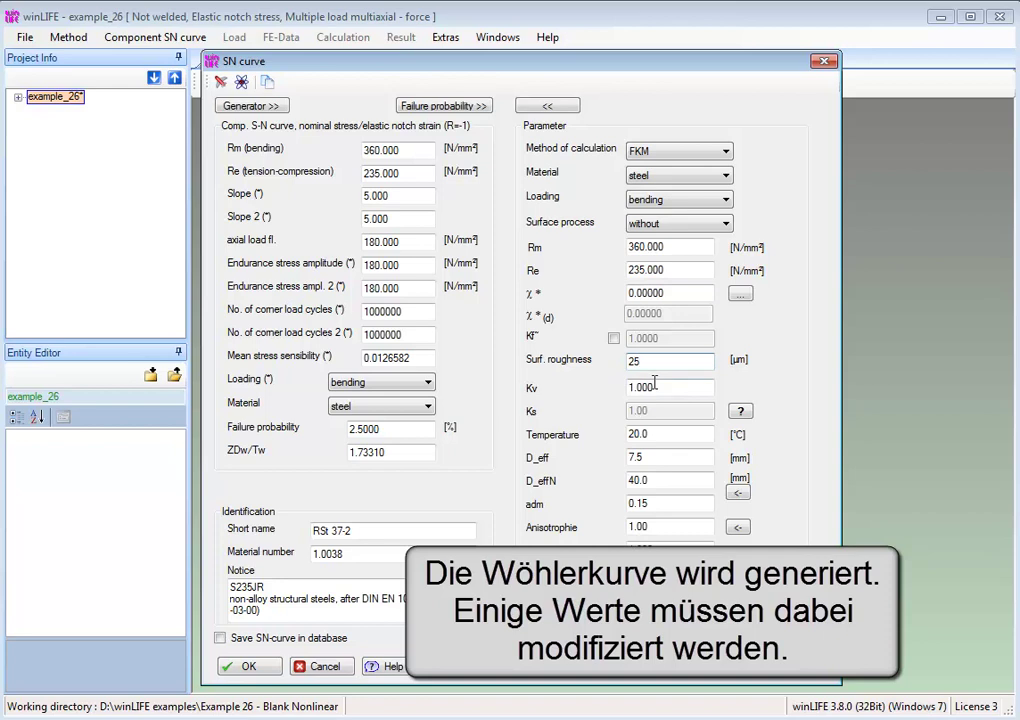
left_click_drag(655, 457, 619, 458)
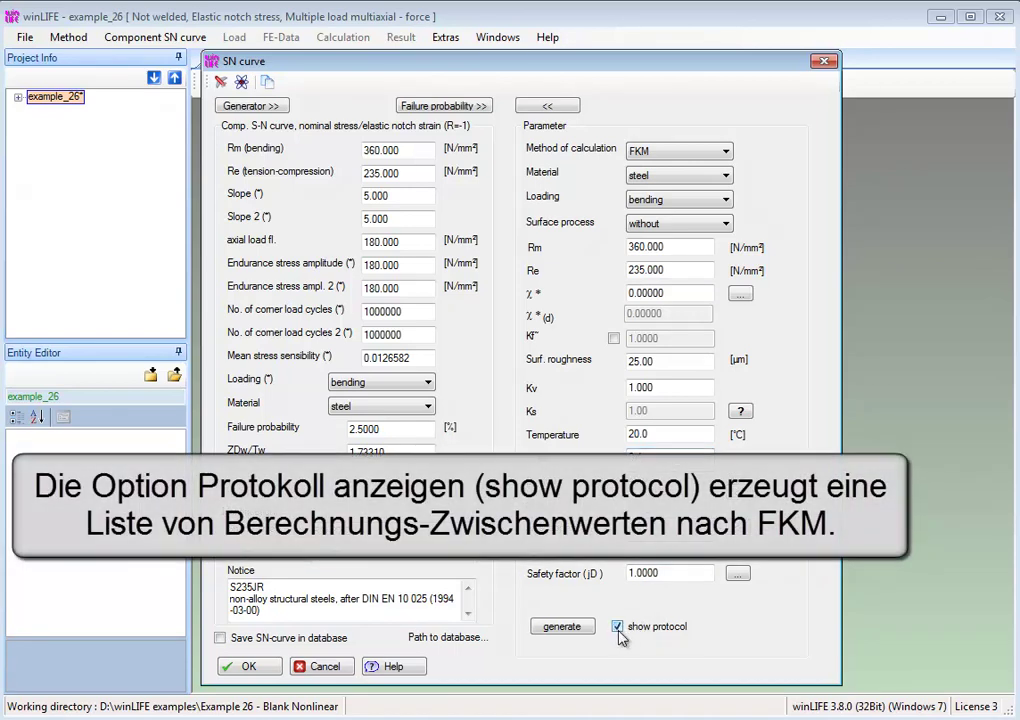
left_click(563, 627)
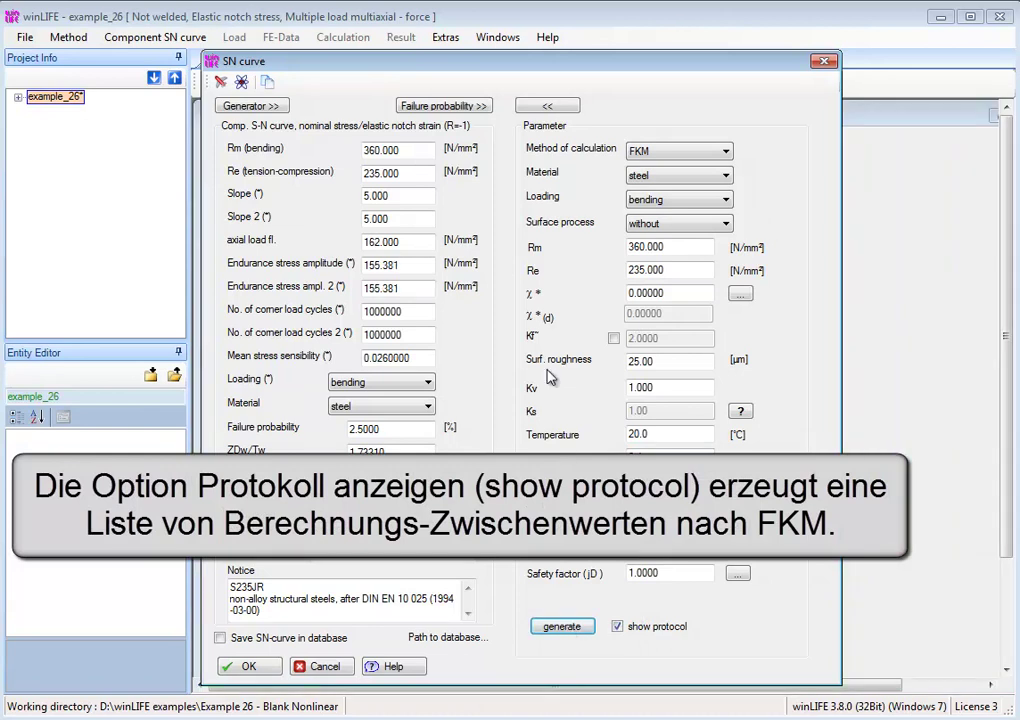
- Review the FKM protocol behind the S-N curve settings, accept the S-N curve and close the protocol
left_click_drag(408, 57, 1019, 124)
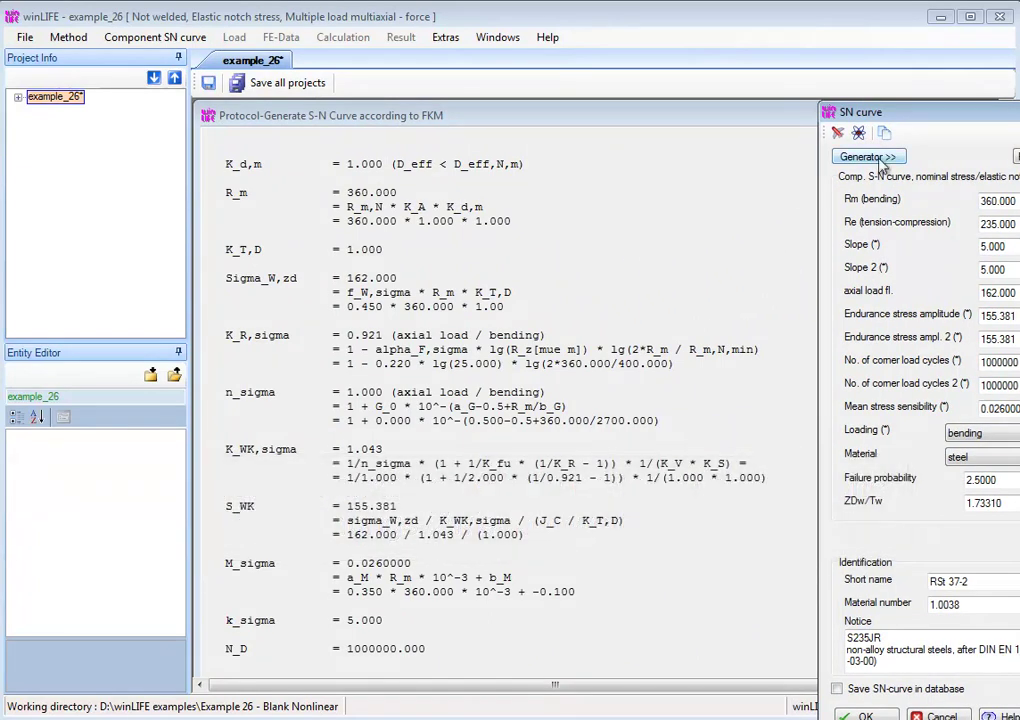
left_click_drag(950, 117, 349, 74)
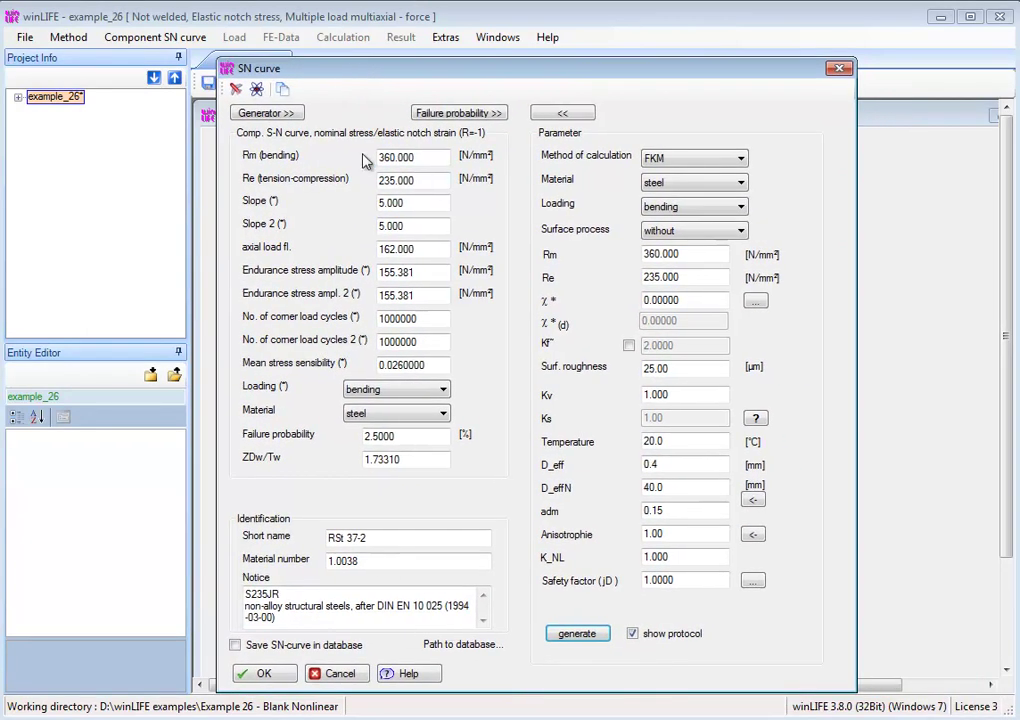
left_click(266, 674)
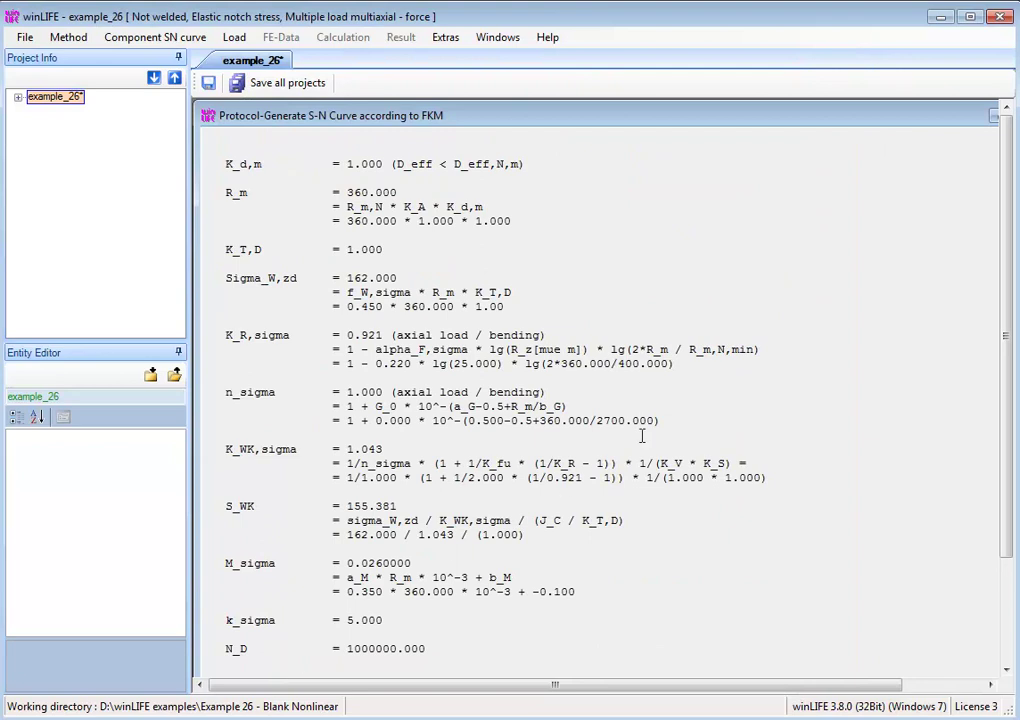
left_click_drag(872, 123, 781, 123)
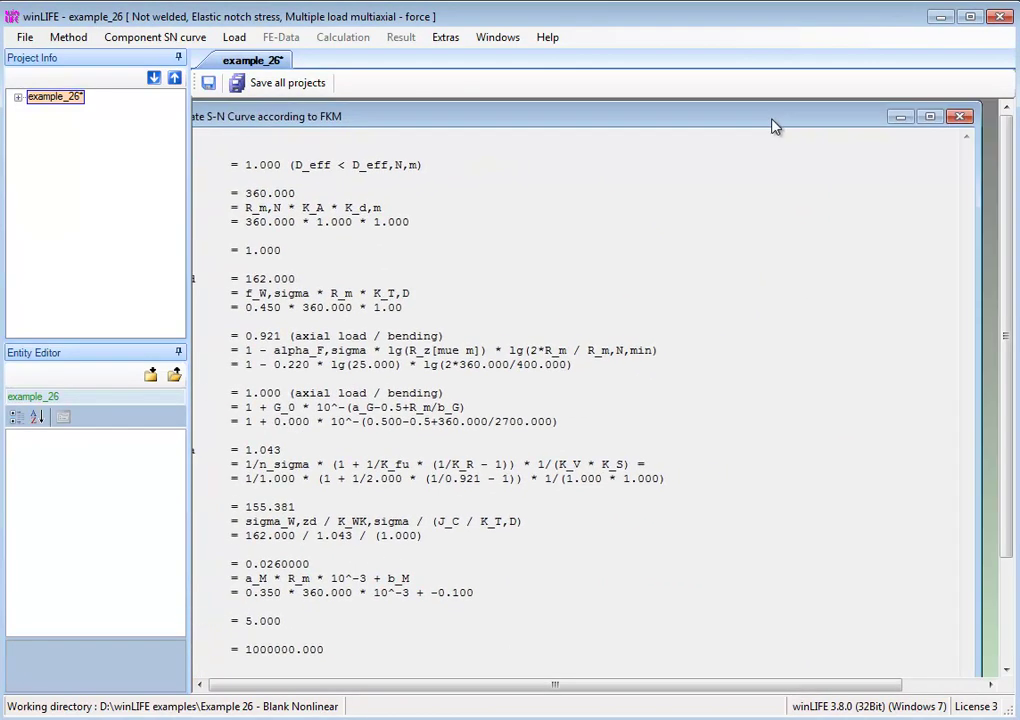
left_click(960, 118)
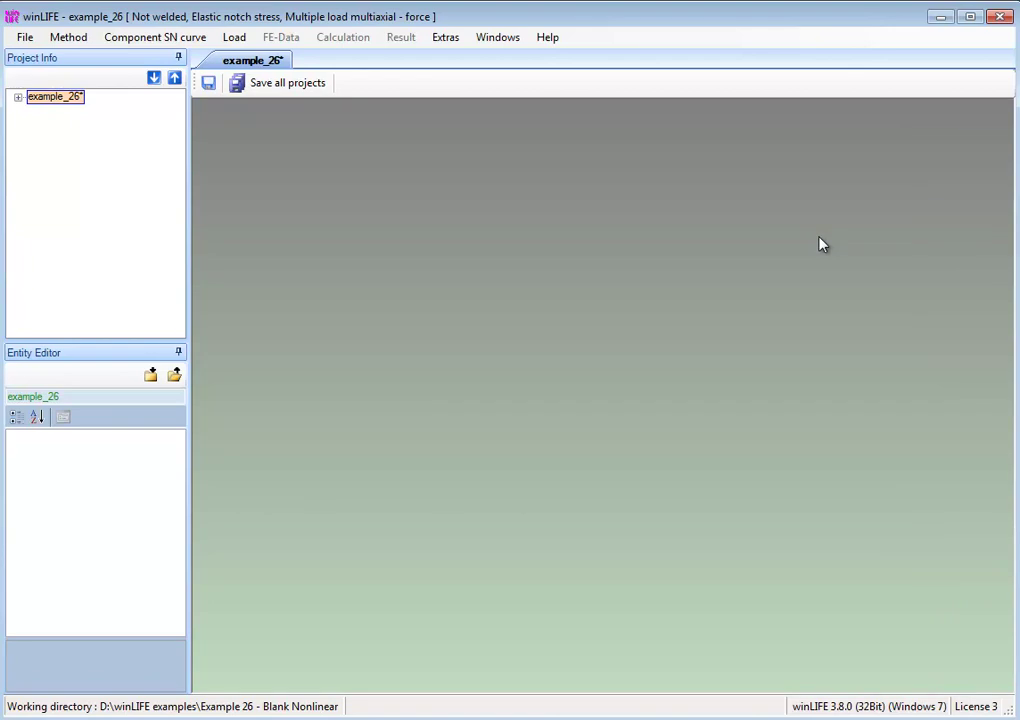
- Import the force file Kraftverlauf.fme as the load-time function of load case 1
left_click(233, 39)
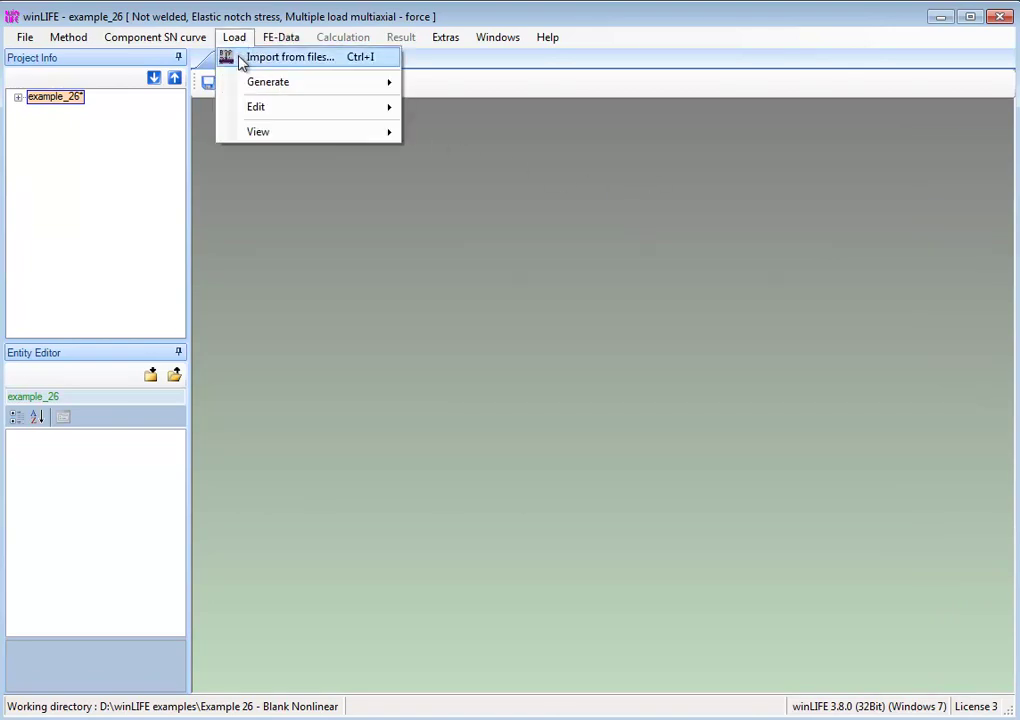
left_click(289, 57)
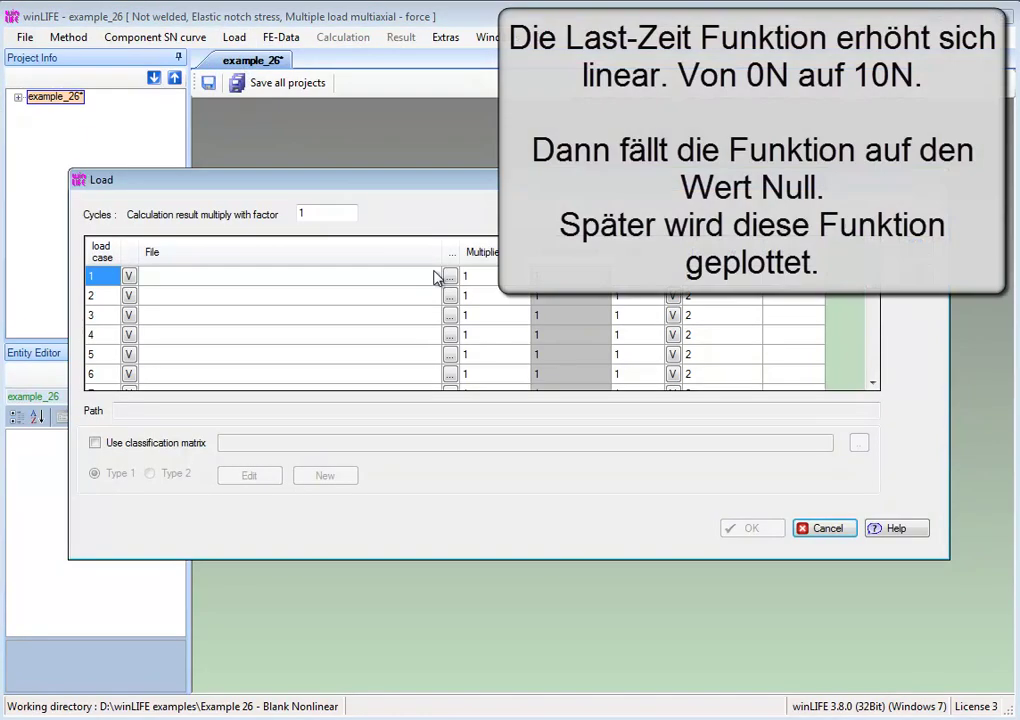
left_click(450, 276)
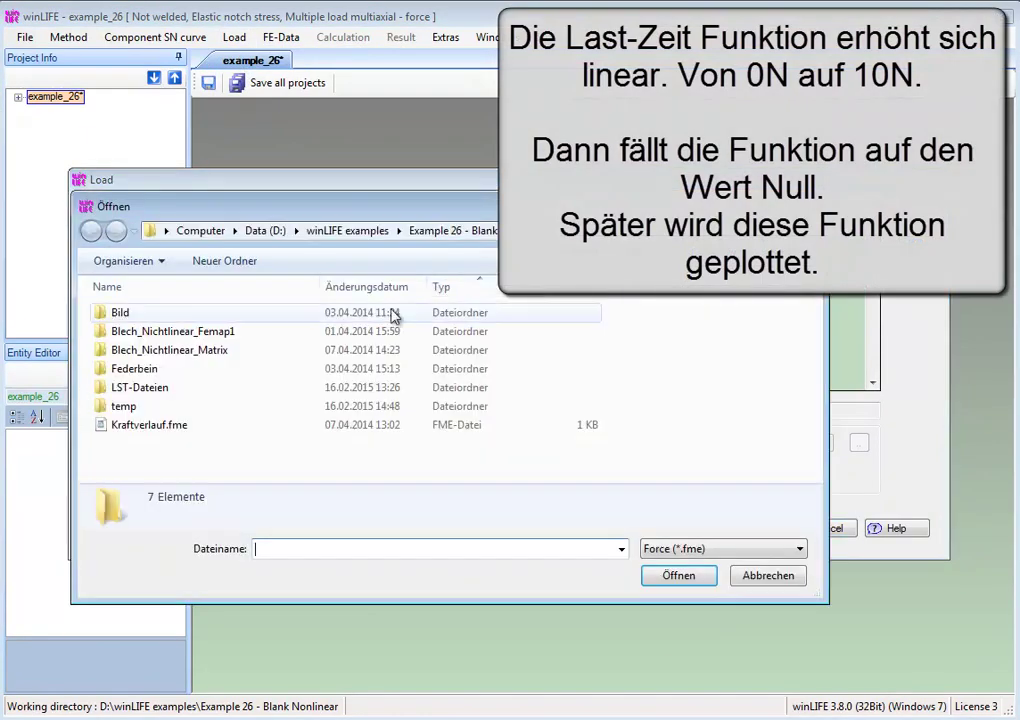
left_click(148, 428)
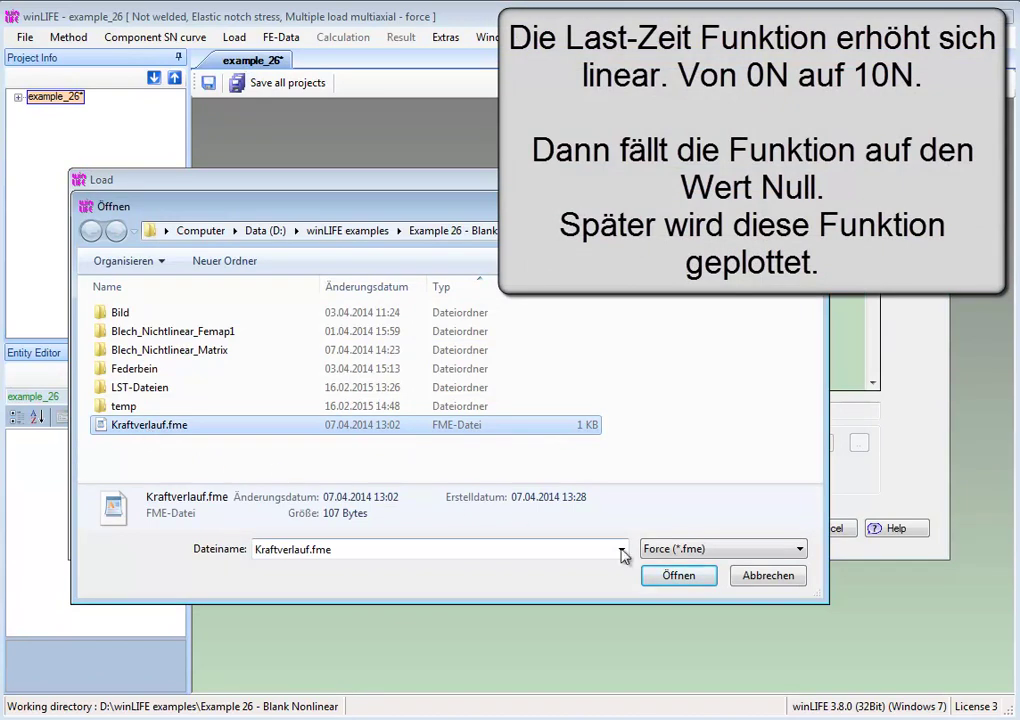
left_click(666, 575)
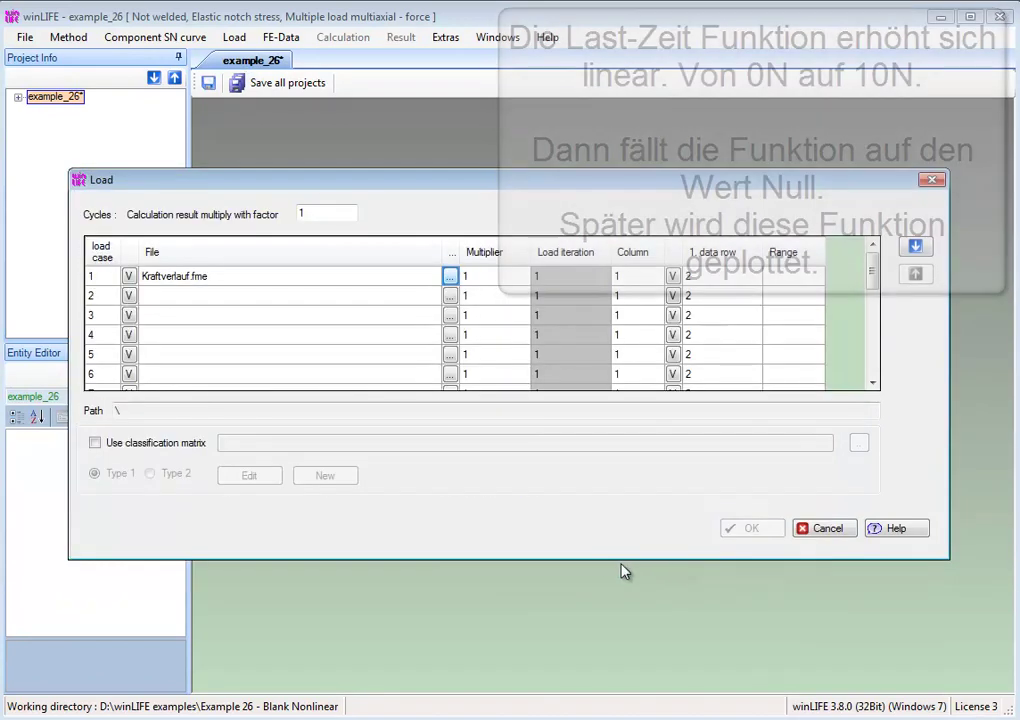
- Enable the use of a classification matrix for the load, set it to Type 2 and start a new matrix
left_click(95, 443)
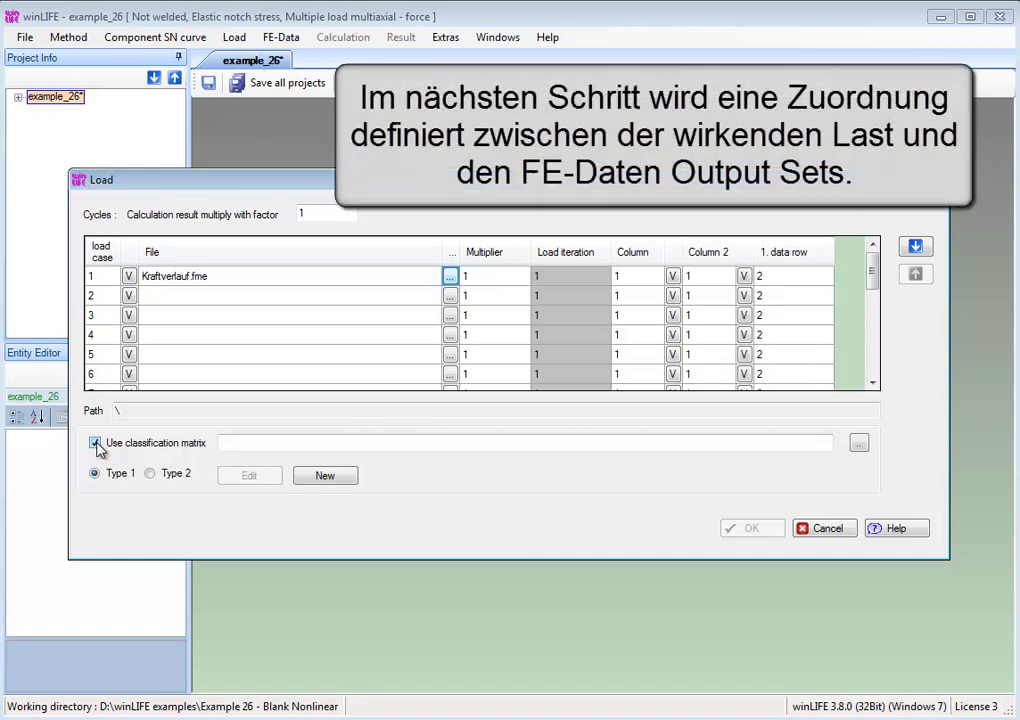
left_click(150, 474)
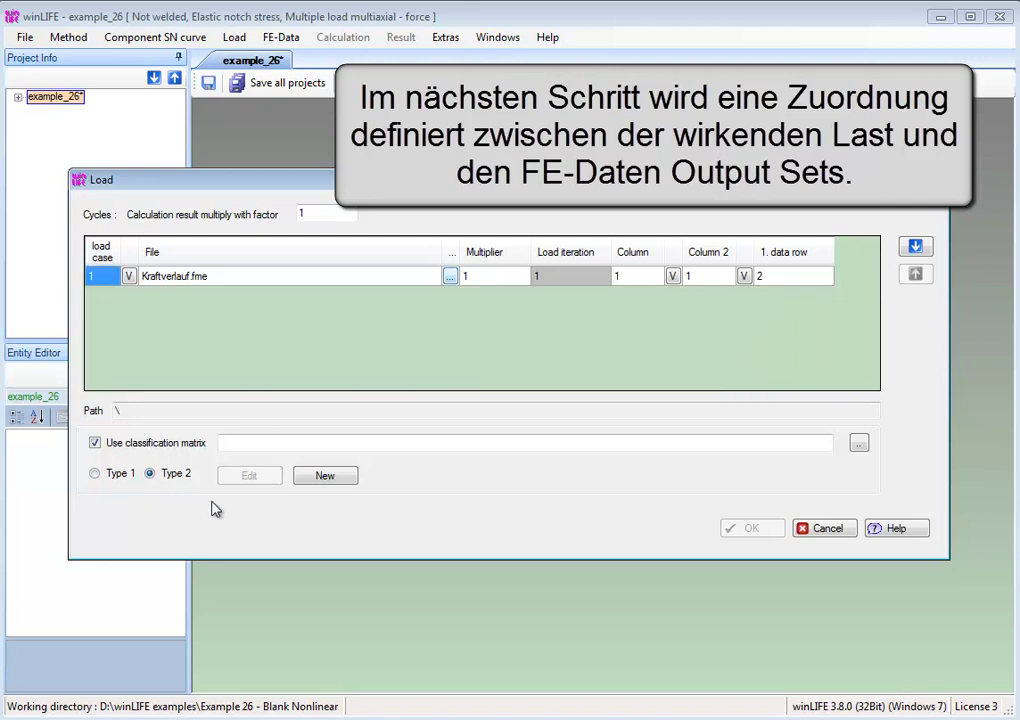
left_click(322, 476)
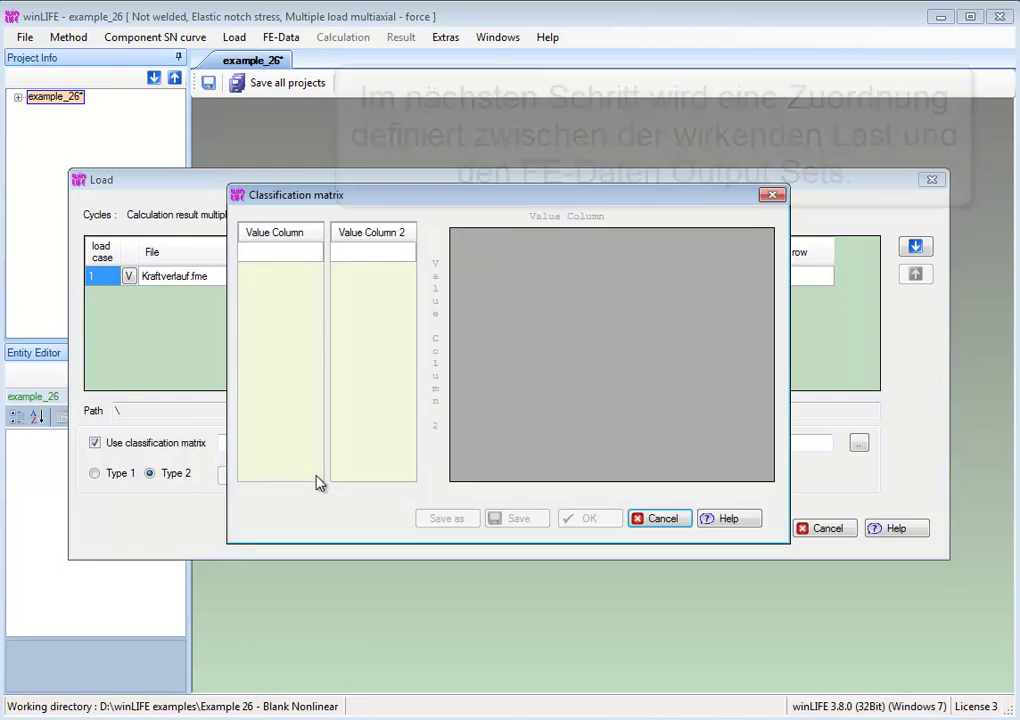
- Fill Value Column of the classification matrix with load values from 0 to 10 in increments of 0.5
left_click(283, 255)
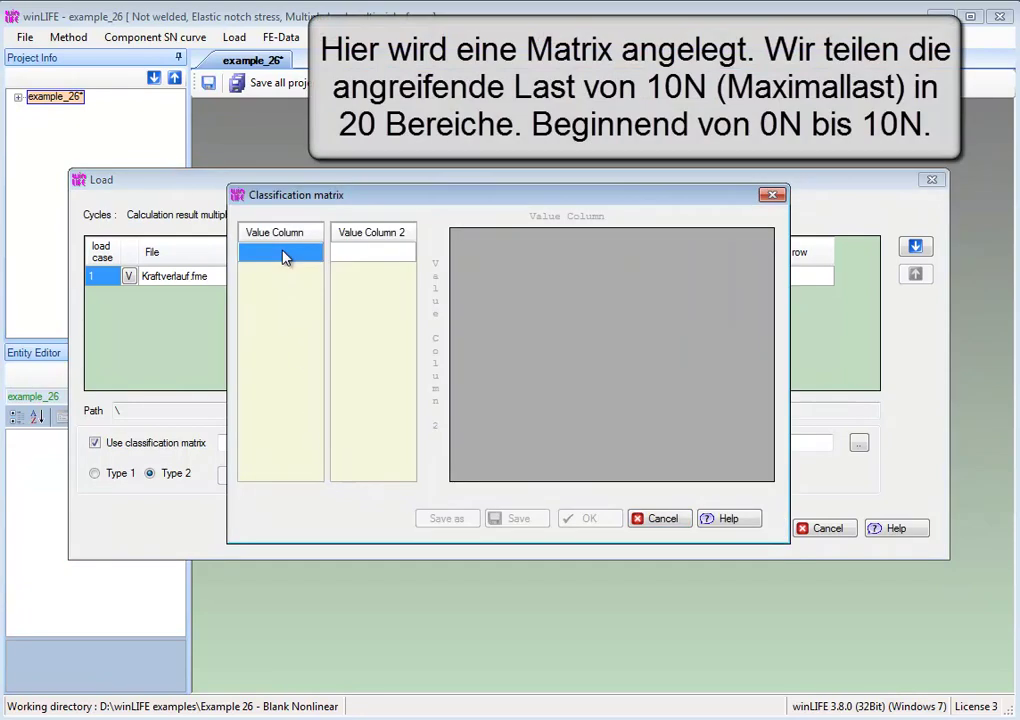
type("0")
key("Return")
type("0.5")
key("Return")
type("1")
key("Return")
type("1")
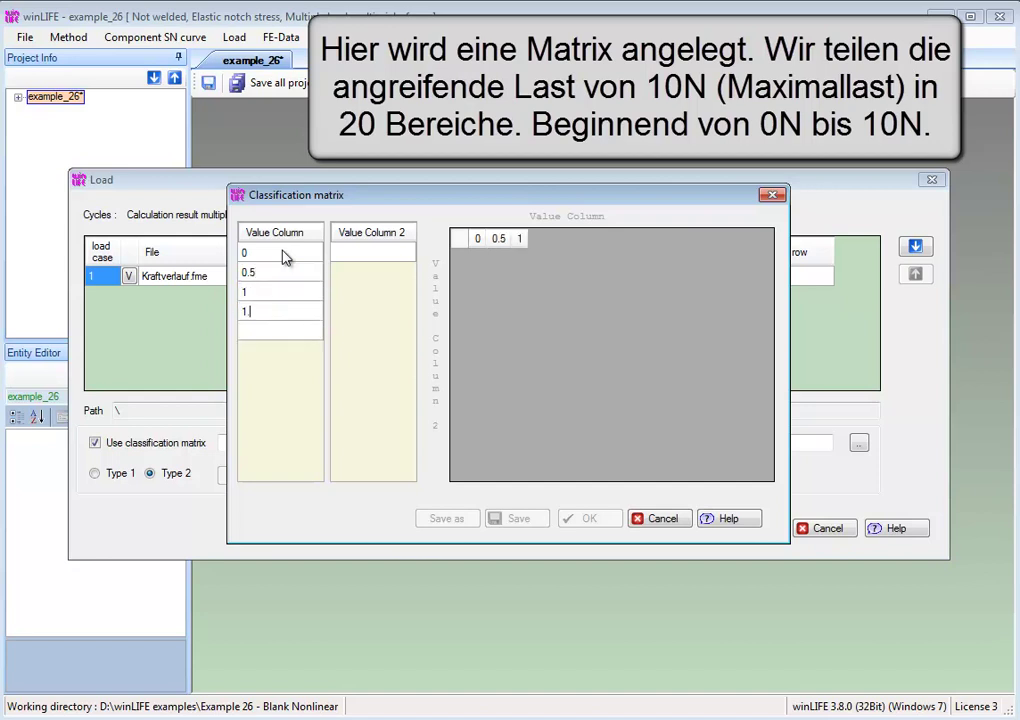
type(".5")
key("Return")
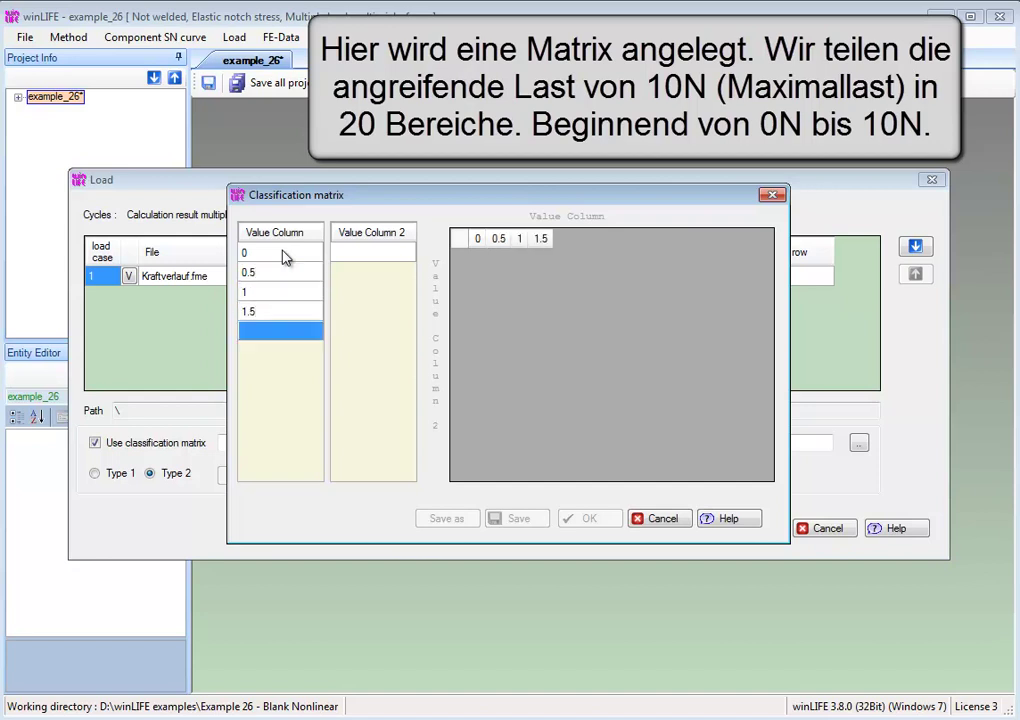
type("2")
key("Return")
type("2.5")
key("Return")
type("3")
key("Return")
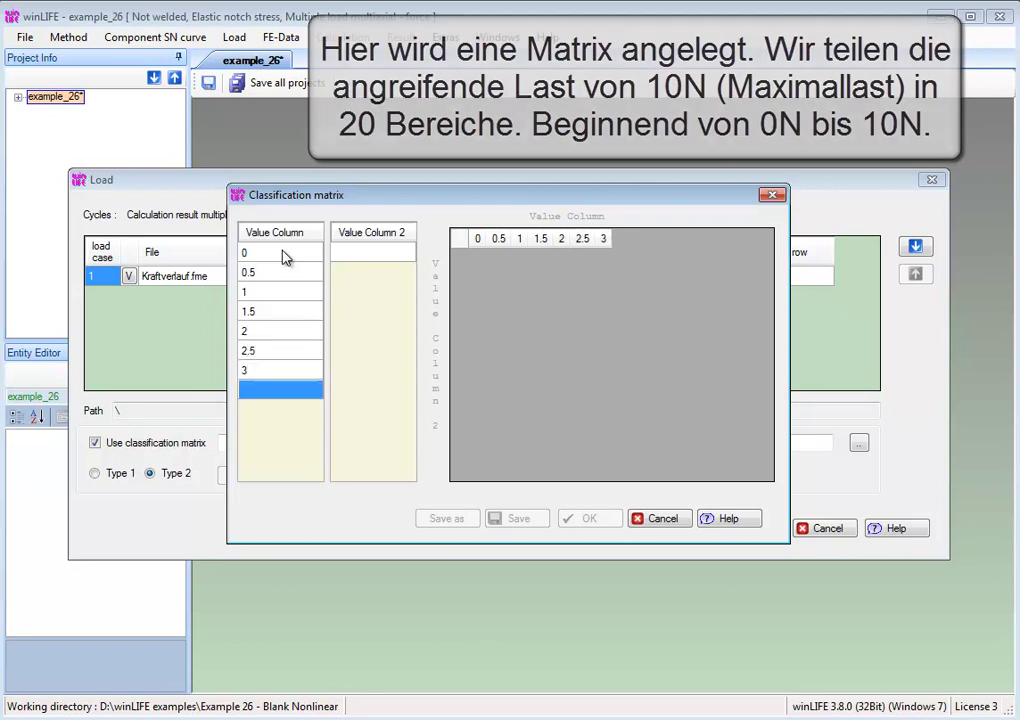
type("3.5")
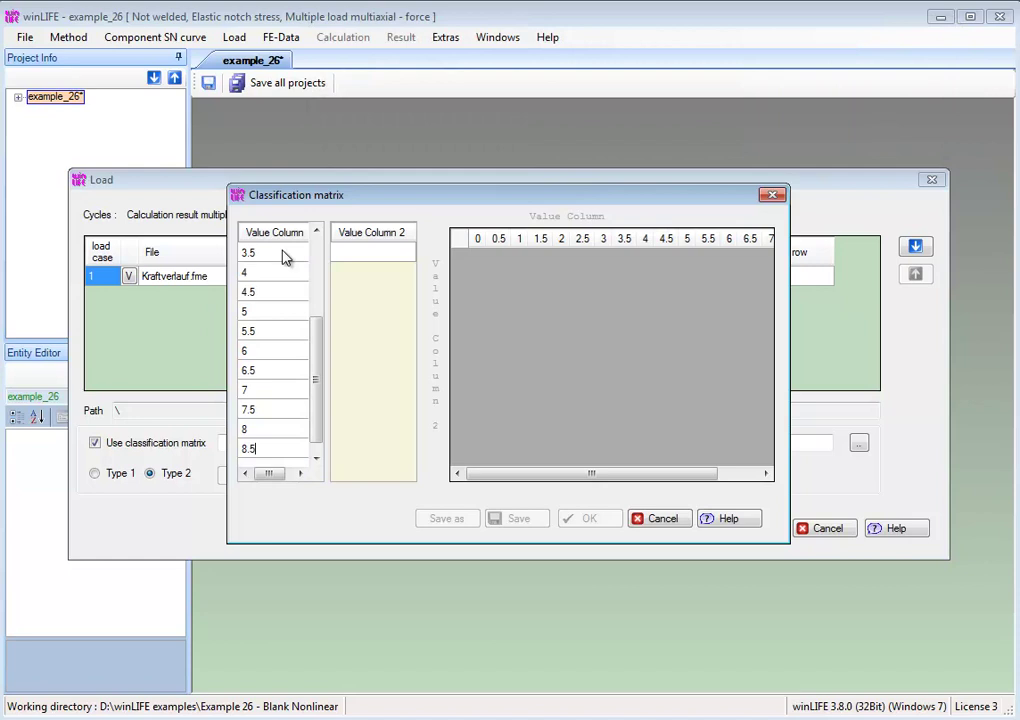
key("Return")
type("9")
key("Return")
type("9.5")
key("Return")
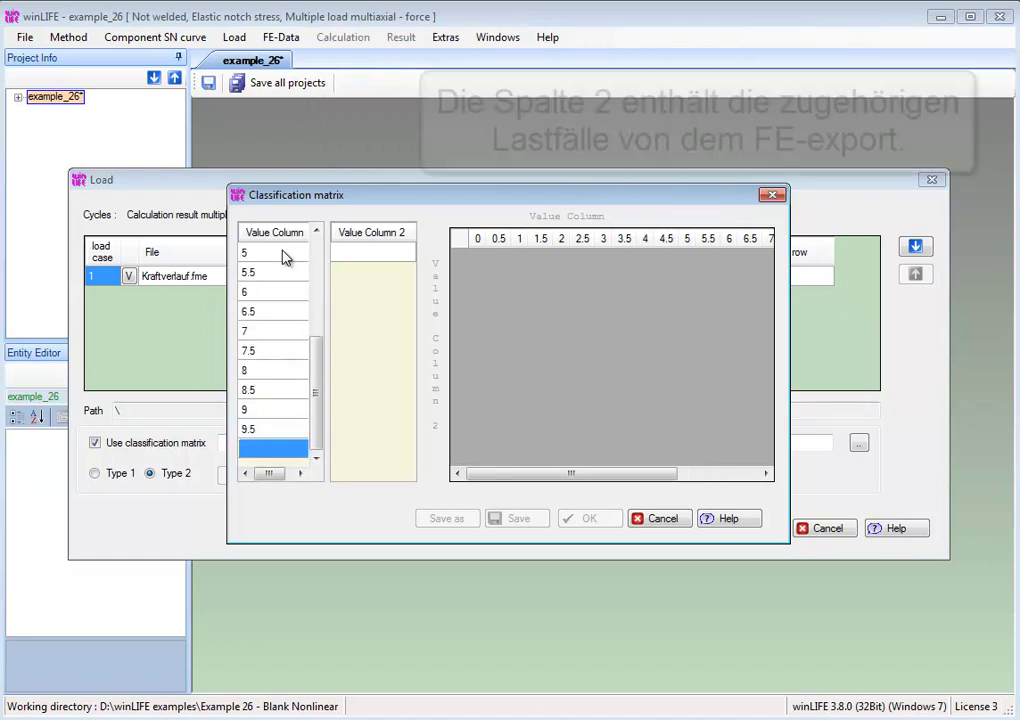
type("10")
key("Return")
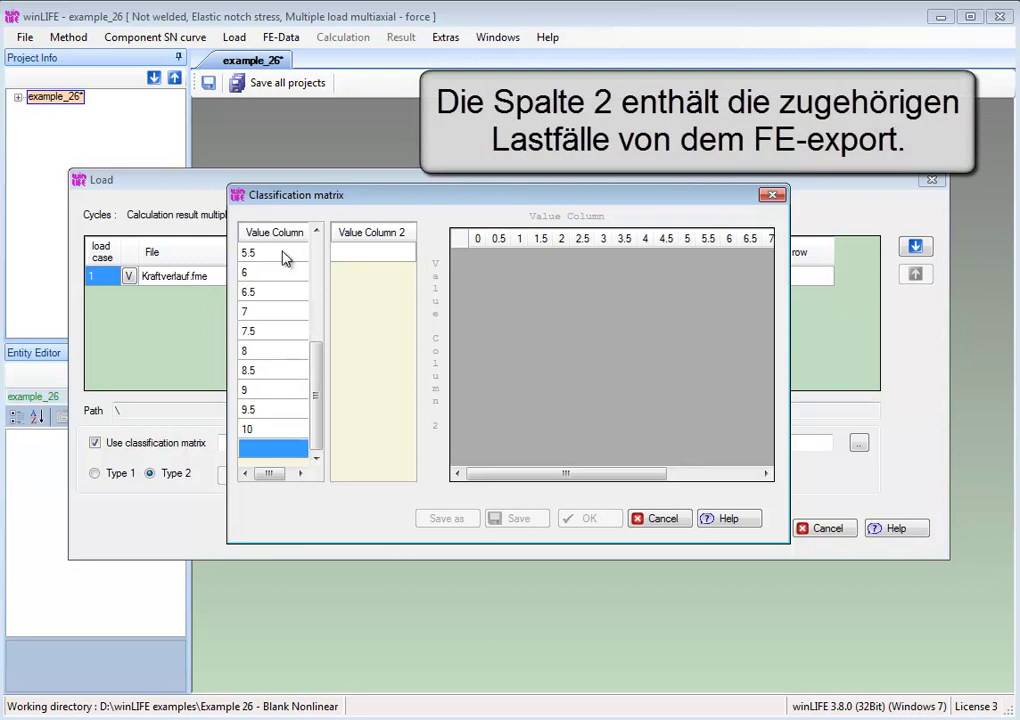
- Enter 1 as the only value in Value Column 2 of the classification matrix
left_click(352, 256)
type("1")
key("Return")
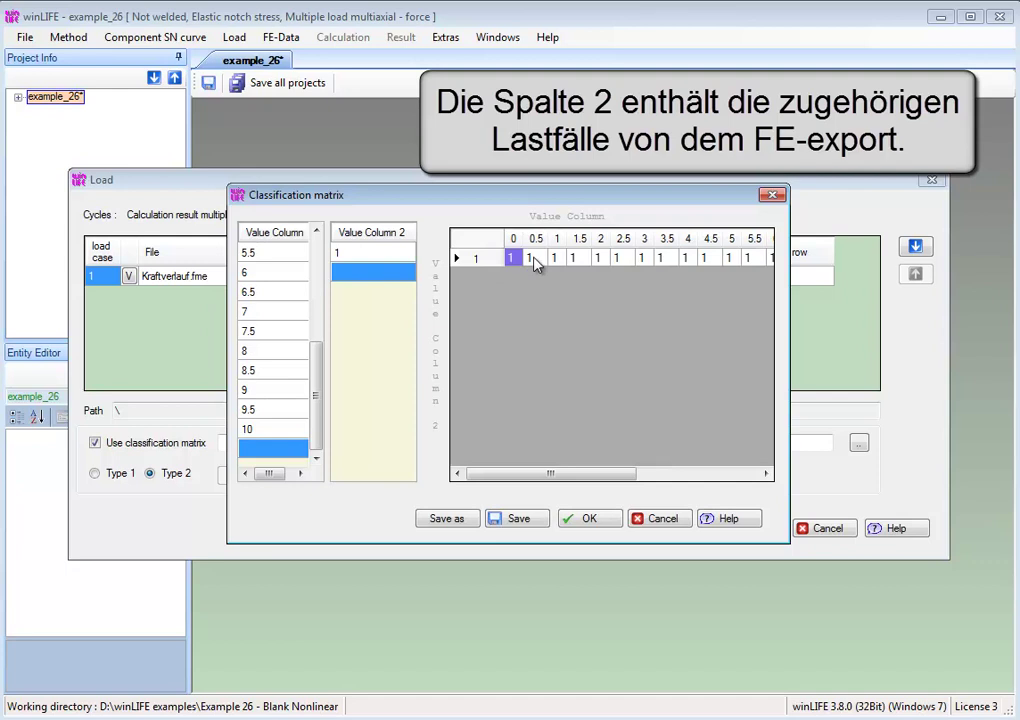
- Assign ascending load case numbers in the matrix row, from 2 under value 1 to 20 under value 10, one per 0.5 increment
left_click(560, 257)
left_click(560, 257)
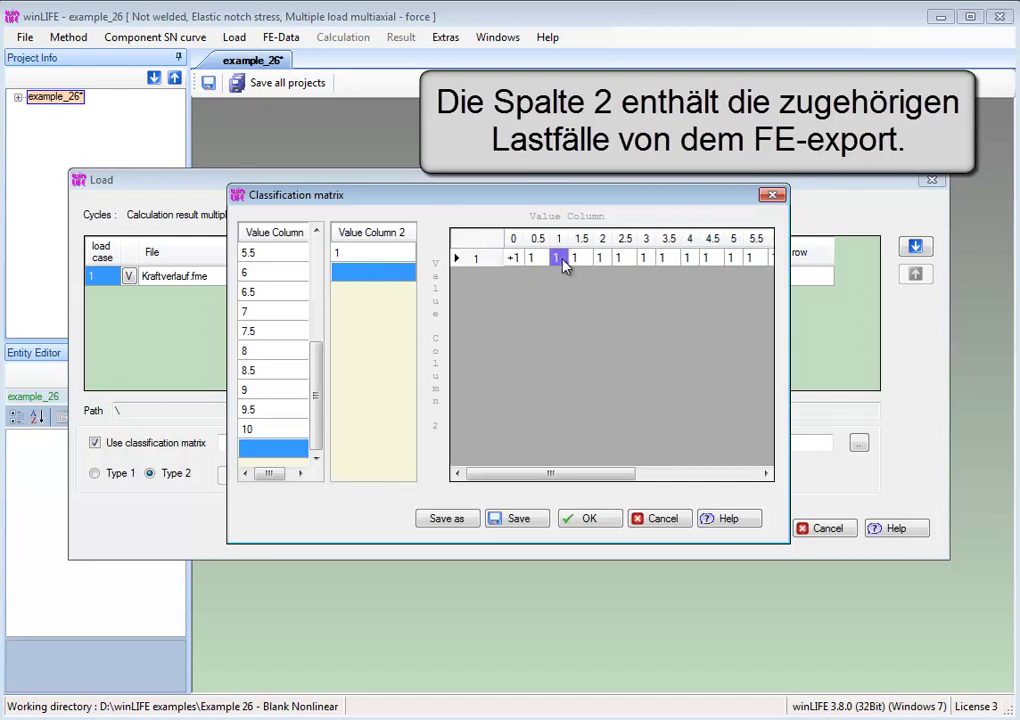
type("2")
left_click(579, 258)
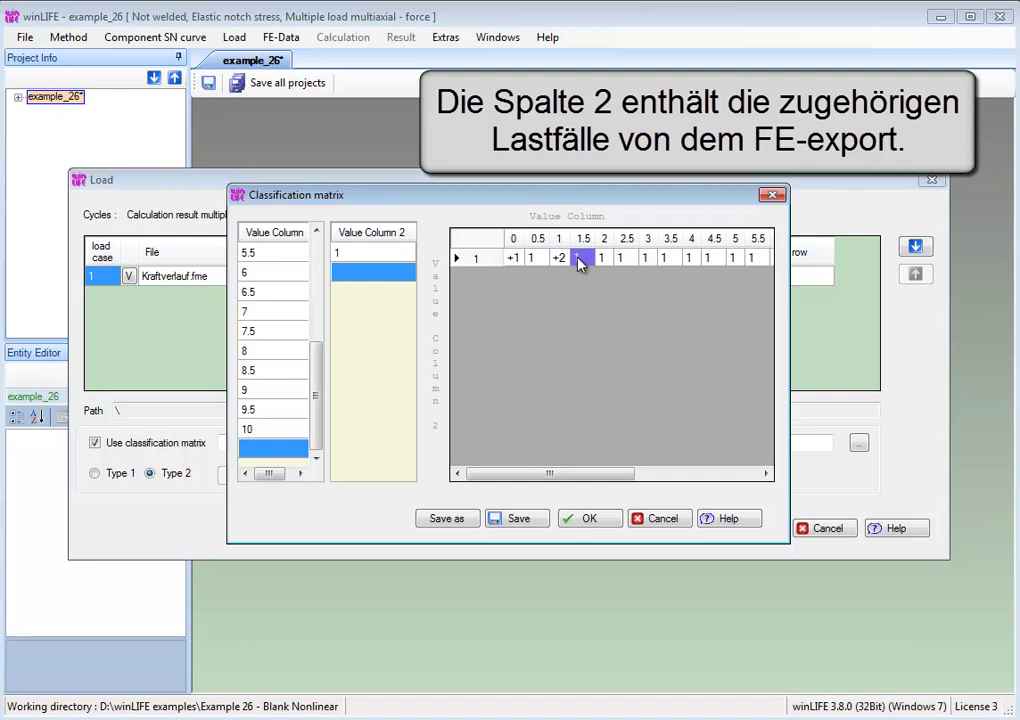
left_click(579, 258)
type("3")
left_click(604, 260)
left_click(604, 260)
type("4")
left_click(621, 258)
left_click(621, 258)
type("5")
left_click(648, 258)
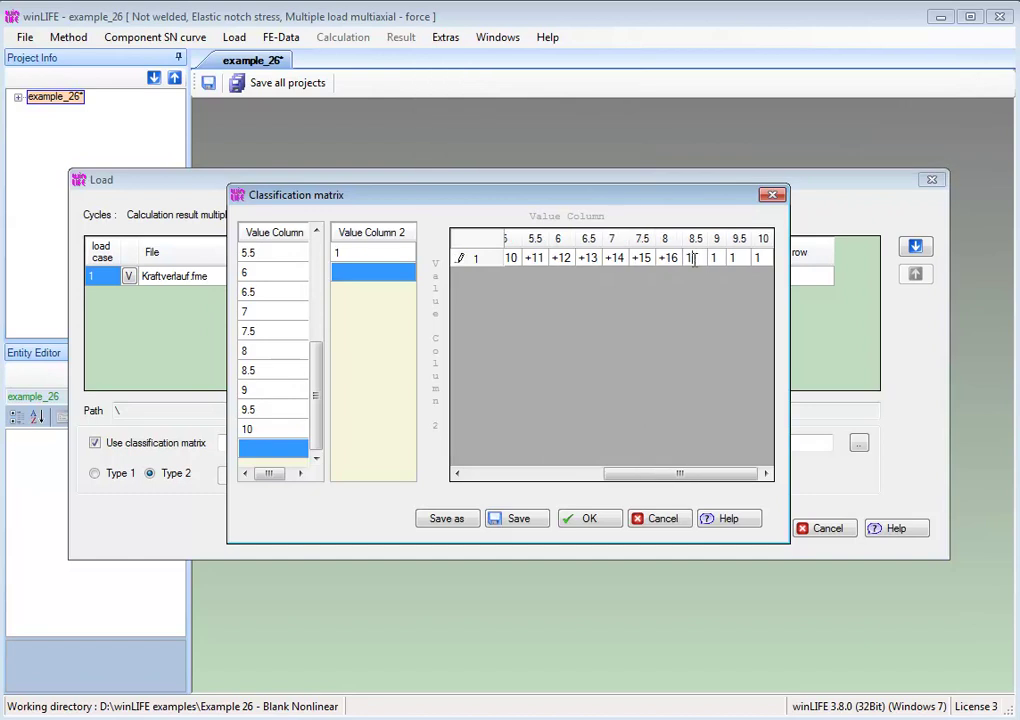
type("7")
left_click(718, 258)
left_click(720, 258)
type("8")
key("Return")
left_click(746, 262)
type("9")
key("Return")
left_click(770, 260)
type("20")
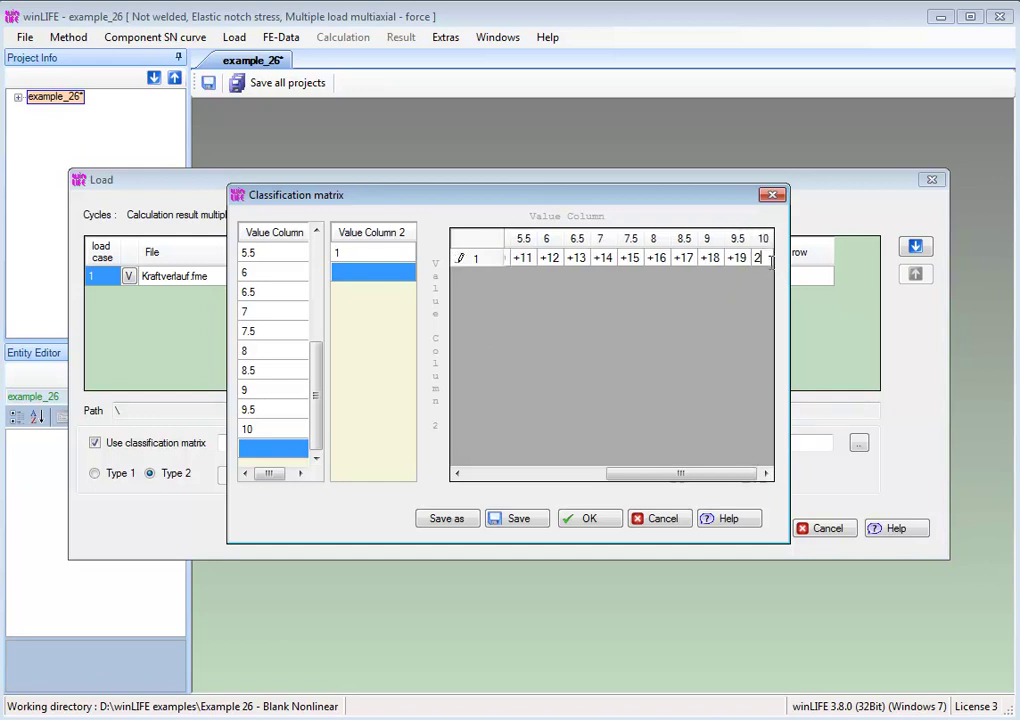
key("Return")
- Save the classification matrix as matrix_load in the project folder and accept the load definition that uses it
left_click_drag(706, 476, 408, 456)
left_click_drag(321, 426, 322, 308)
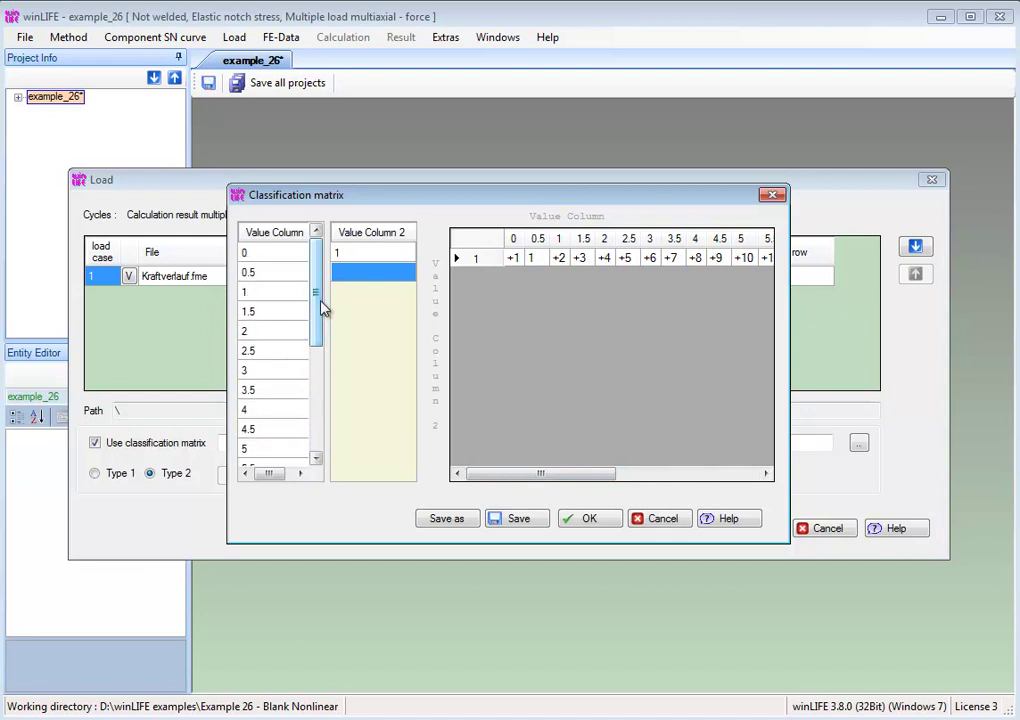
left_click(448, 520)
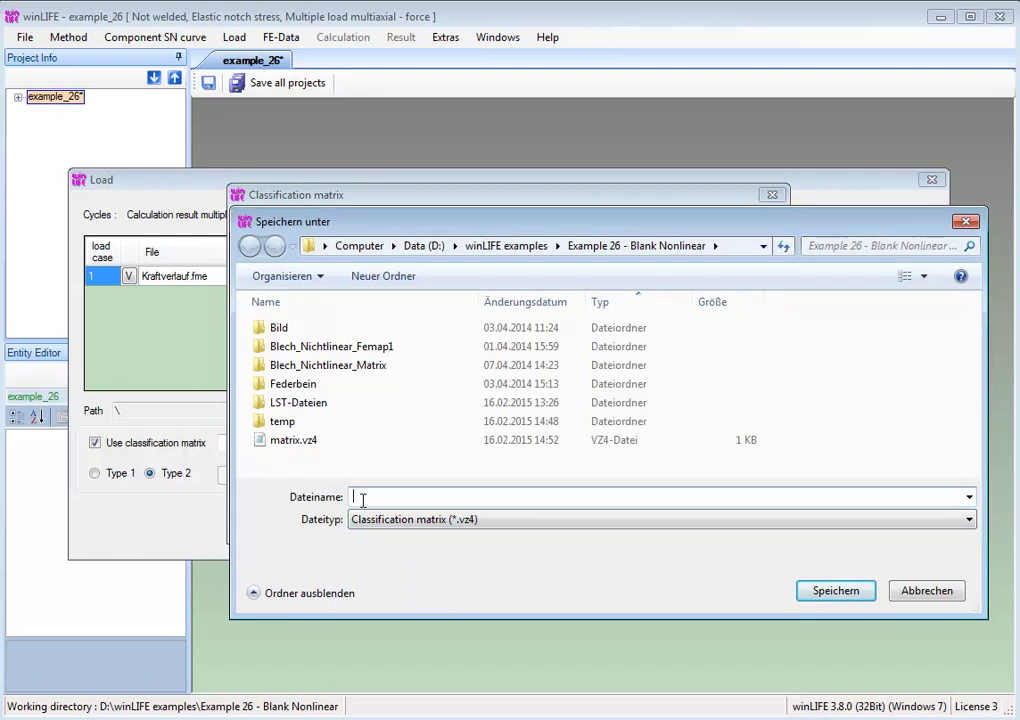
type("matr")
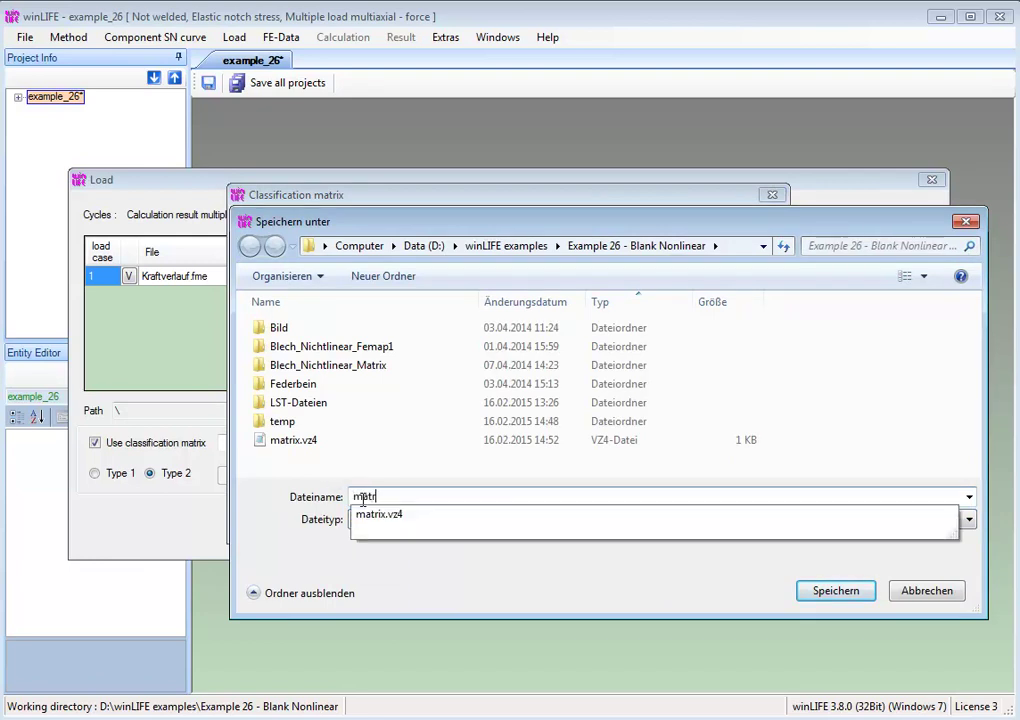
type("ix_load")
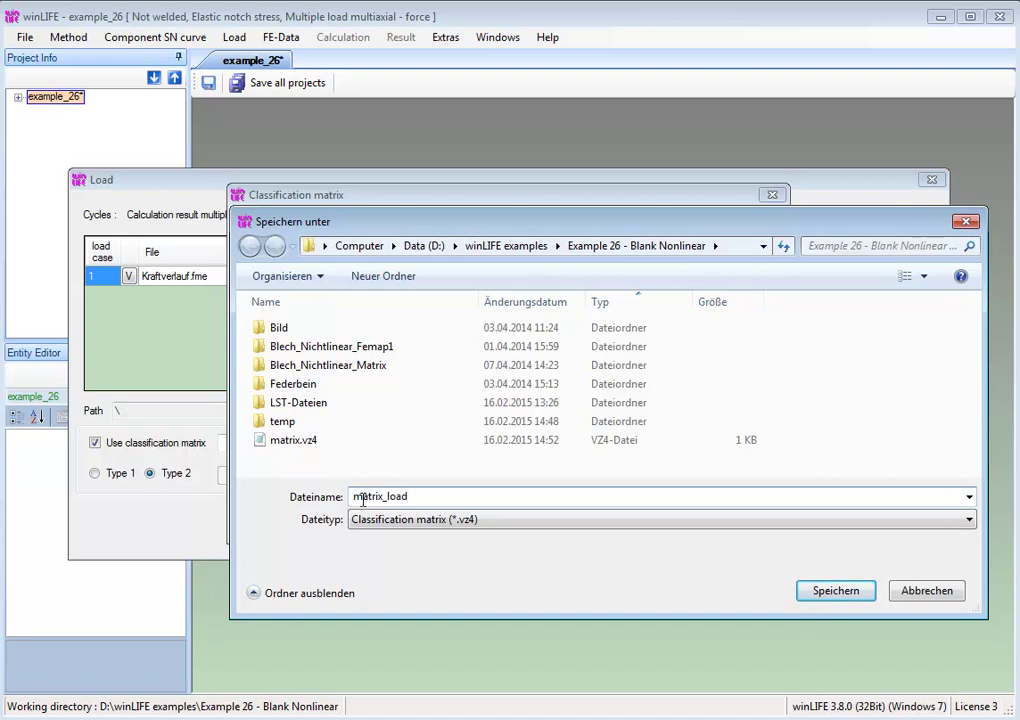
key("Return")
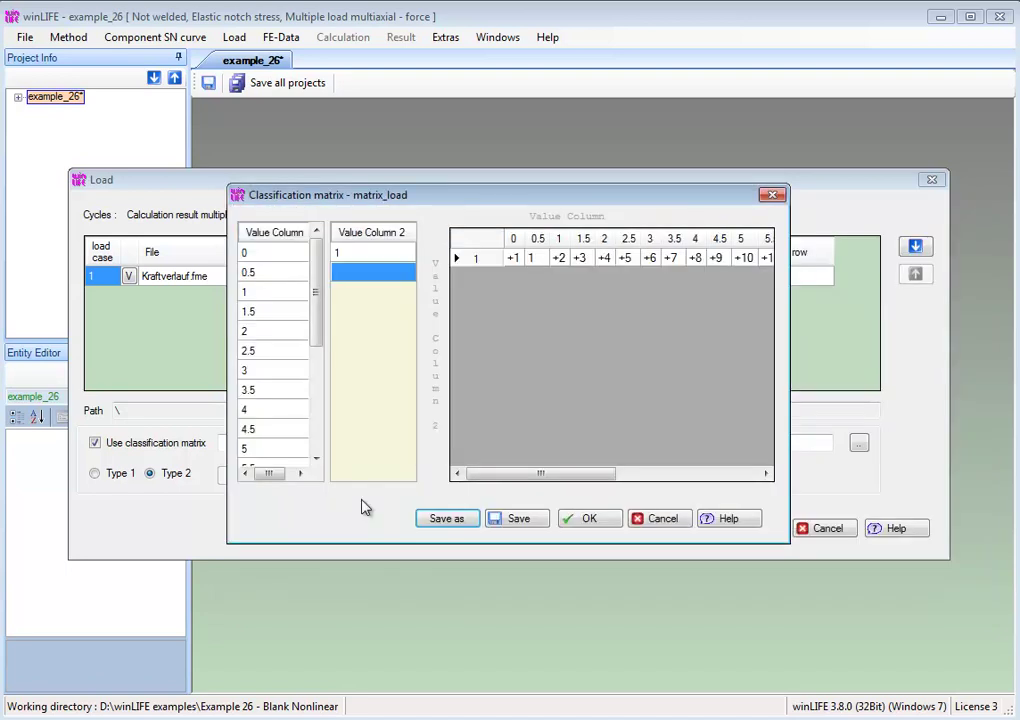
left_click(592, 519)
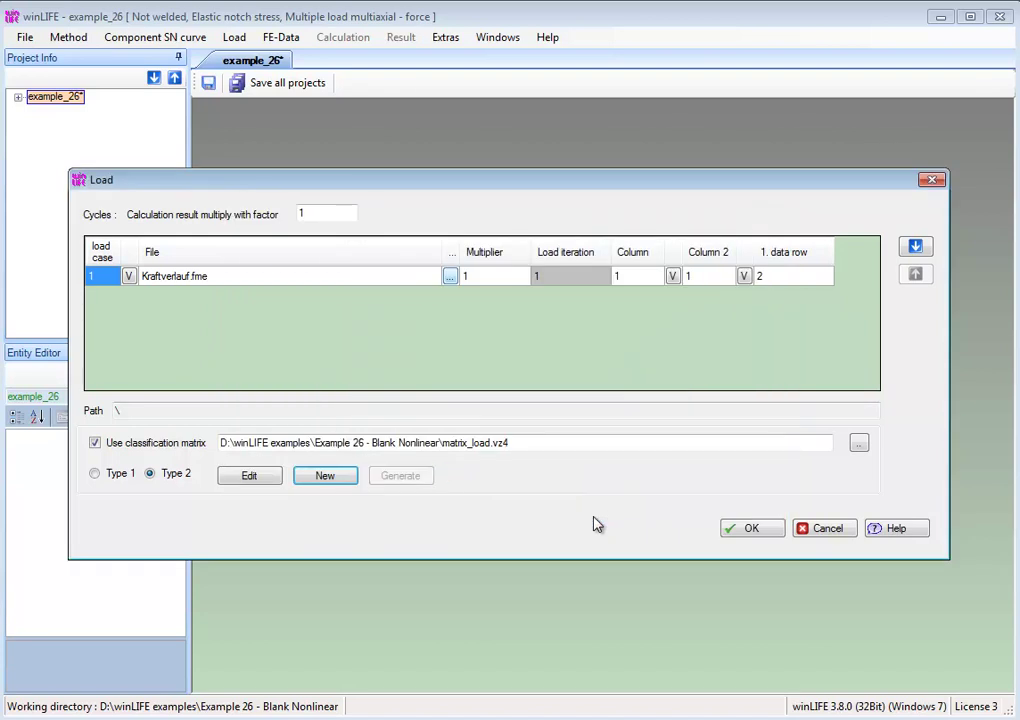
left_click(229, 277)
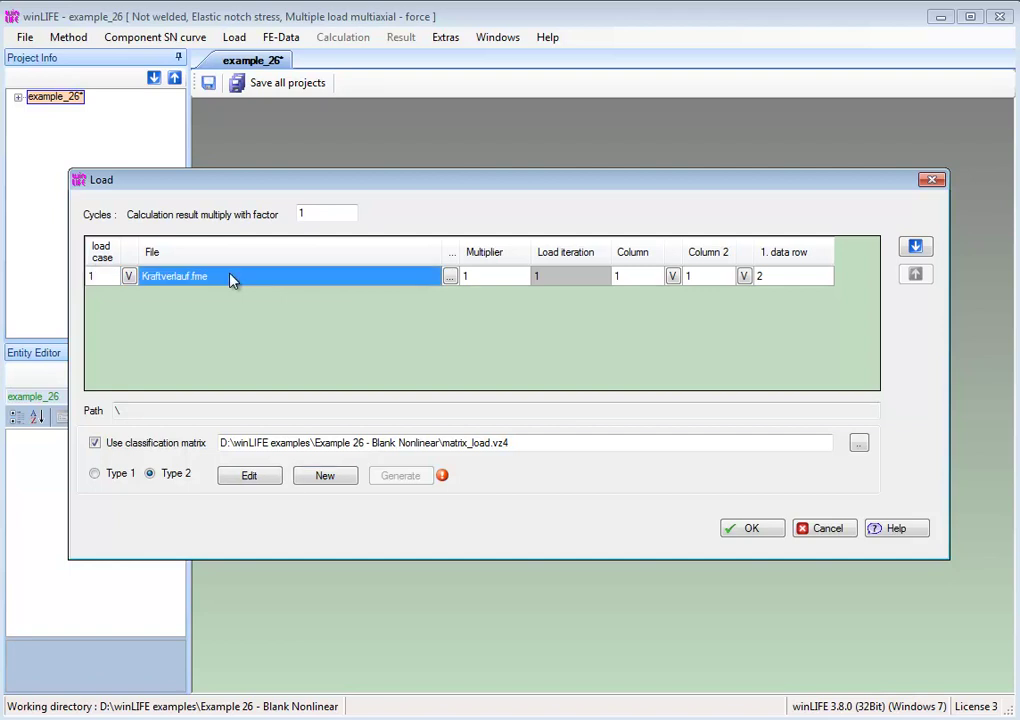
left_click(751, 530)
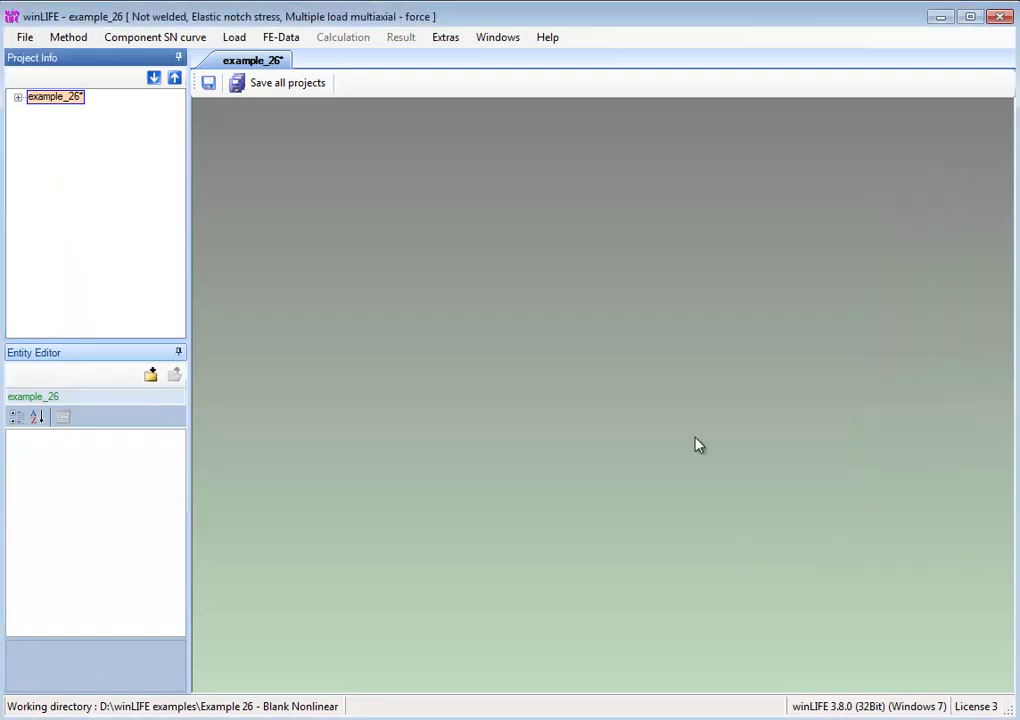
- Display the Kraftverlauf.fme load history as an enlarged graph, check the acting load, and close the graph
left_click(236, 40)
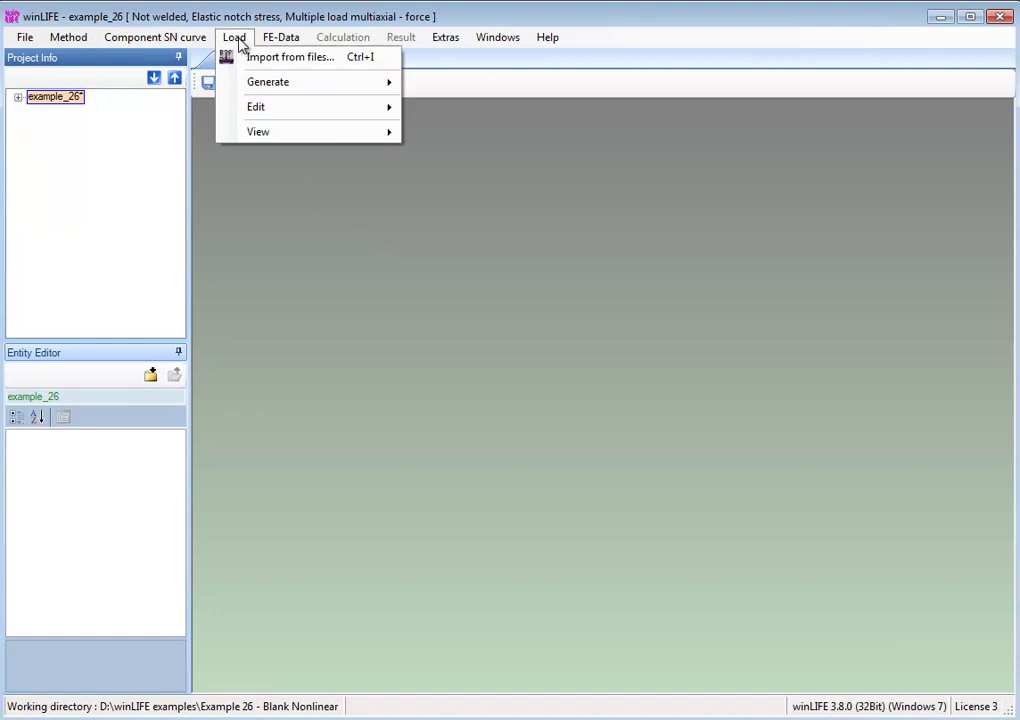
mouse_move(387, 138)
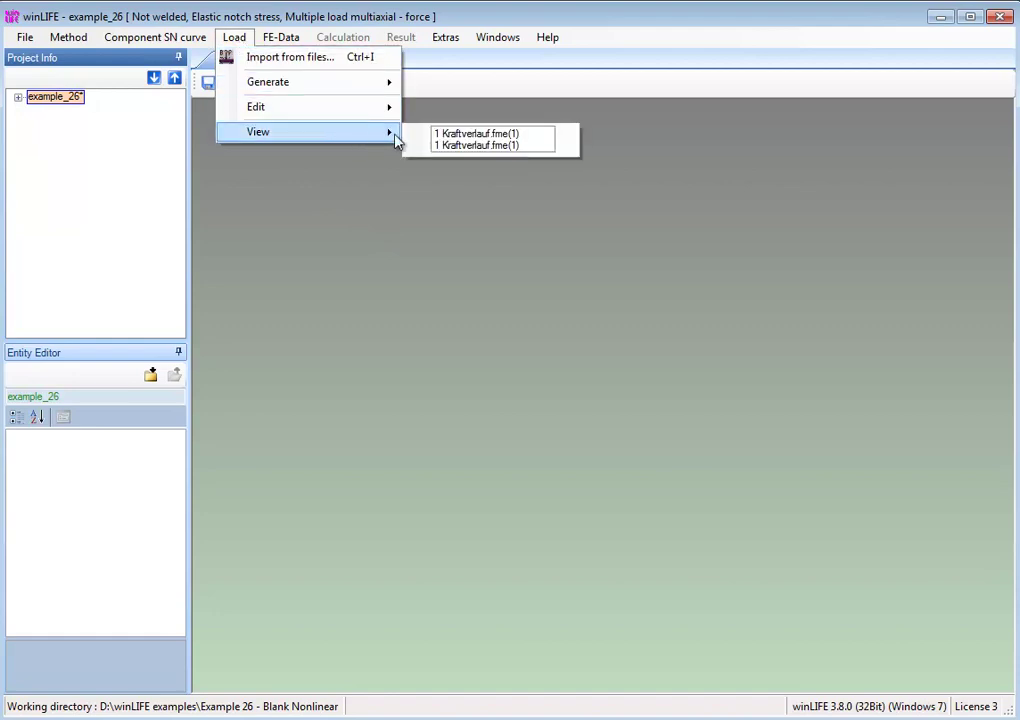
left_click(444, 140)
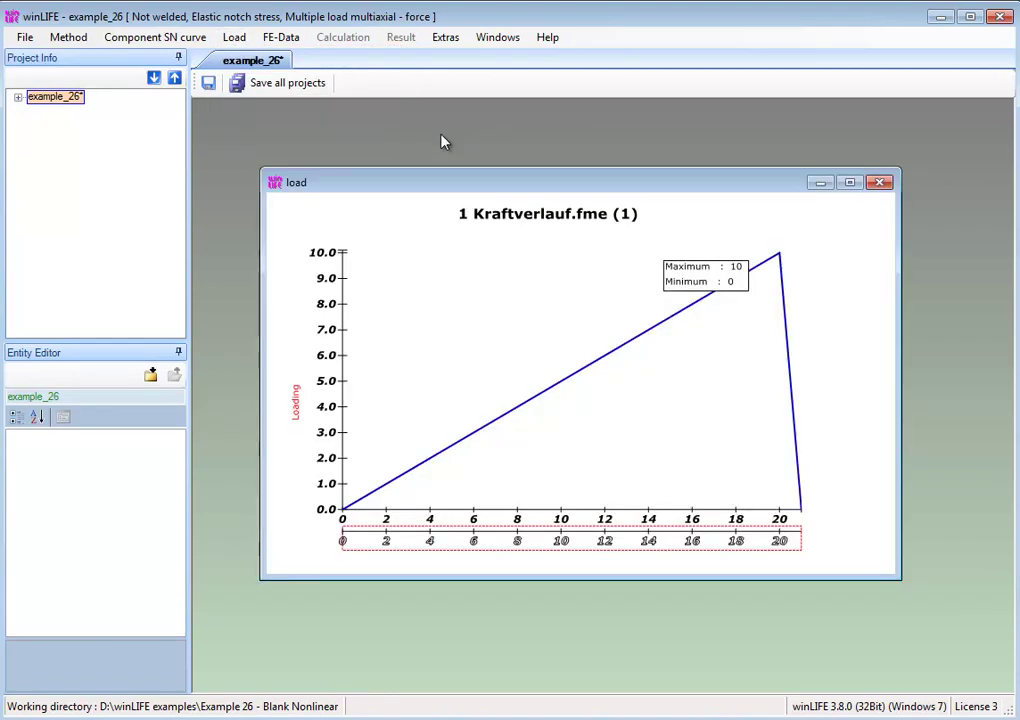
double_click(428, 179)
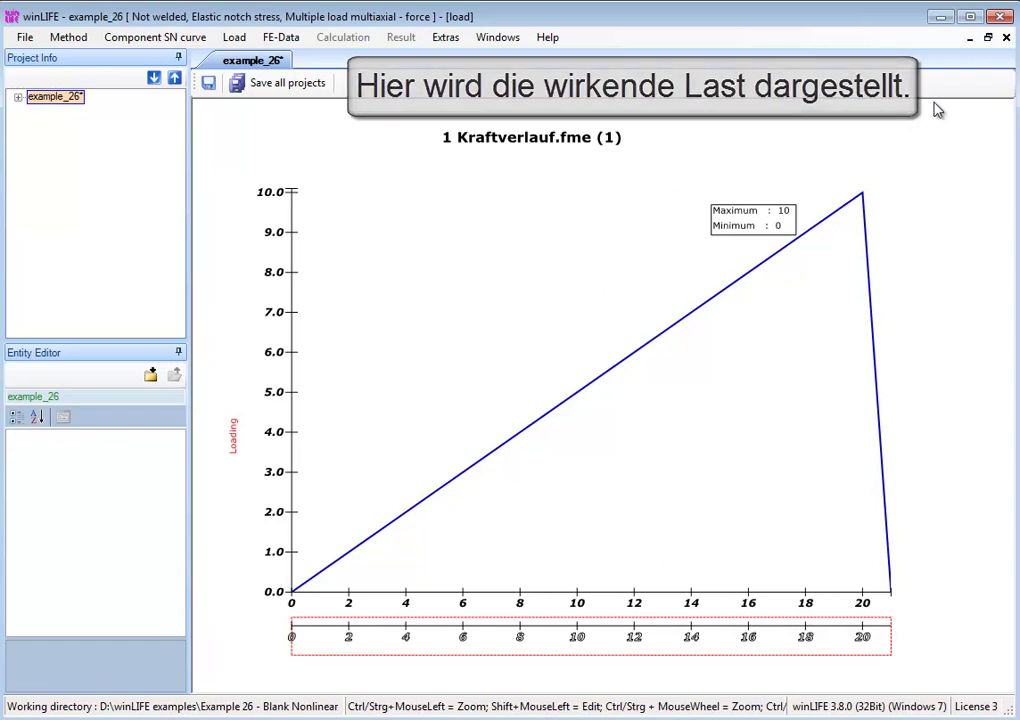
left_click(1006, 38)
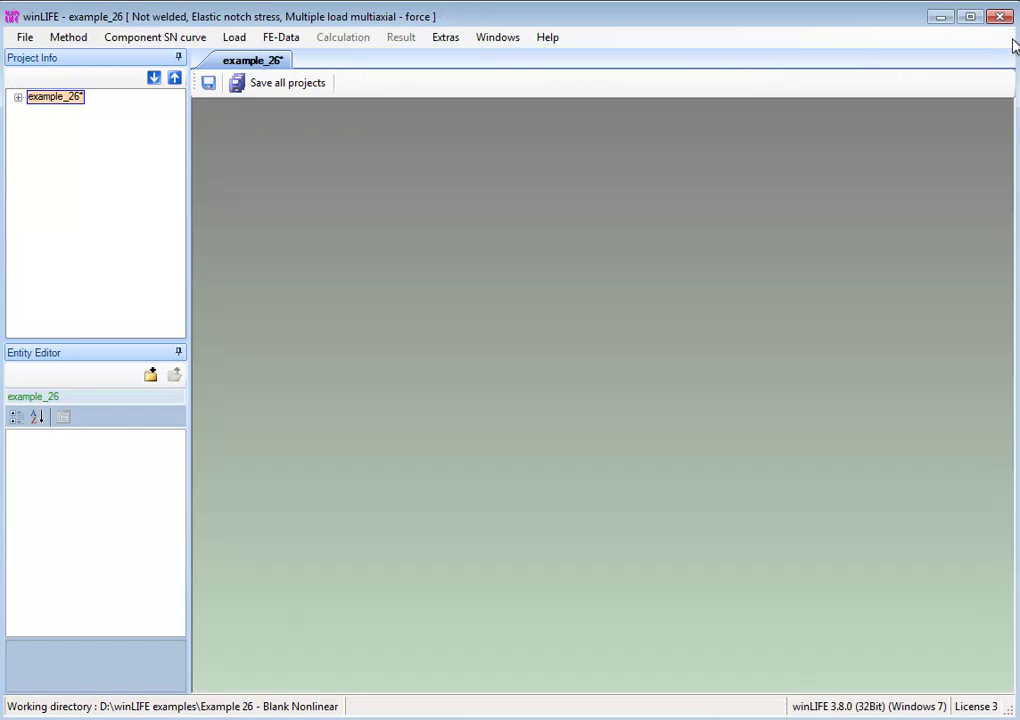
- Import all exported LST files from the LST-Dateien folder as FE result files, starting with export_00000005.LST at index 1
left_click(296, 44)
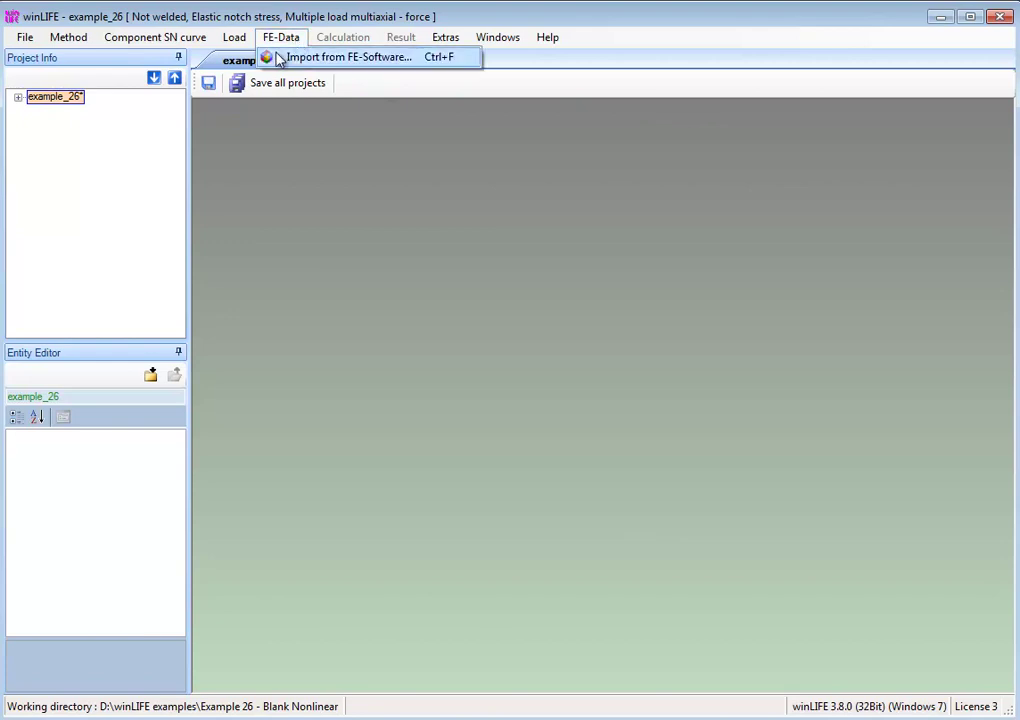
left_click(280, 58)
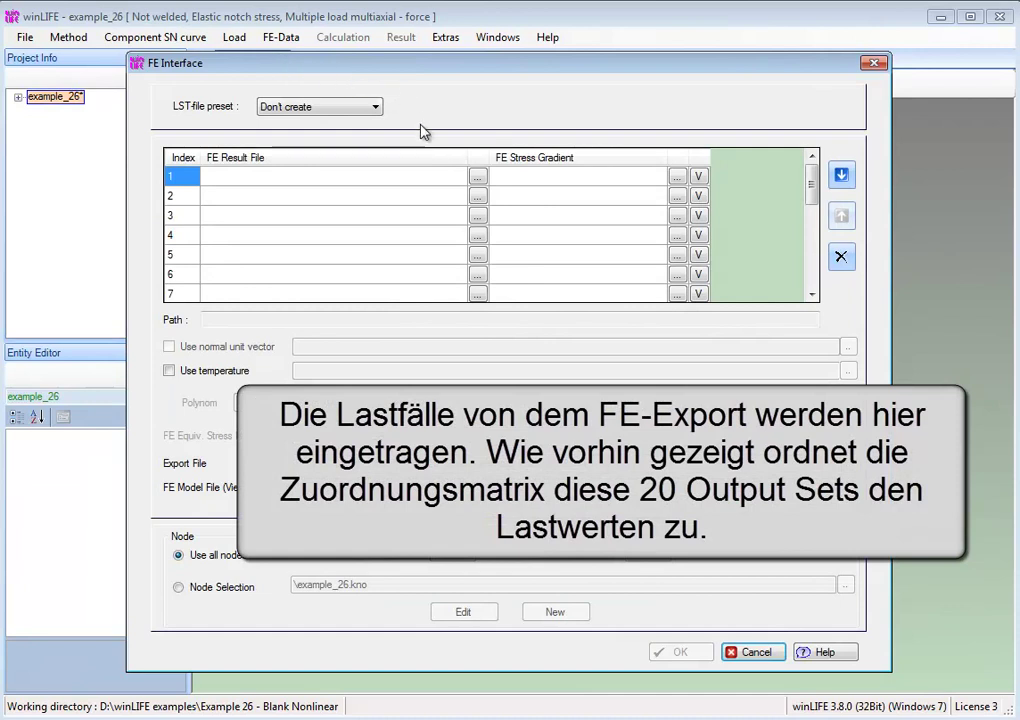
left_click(476, 180)
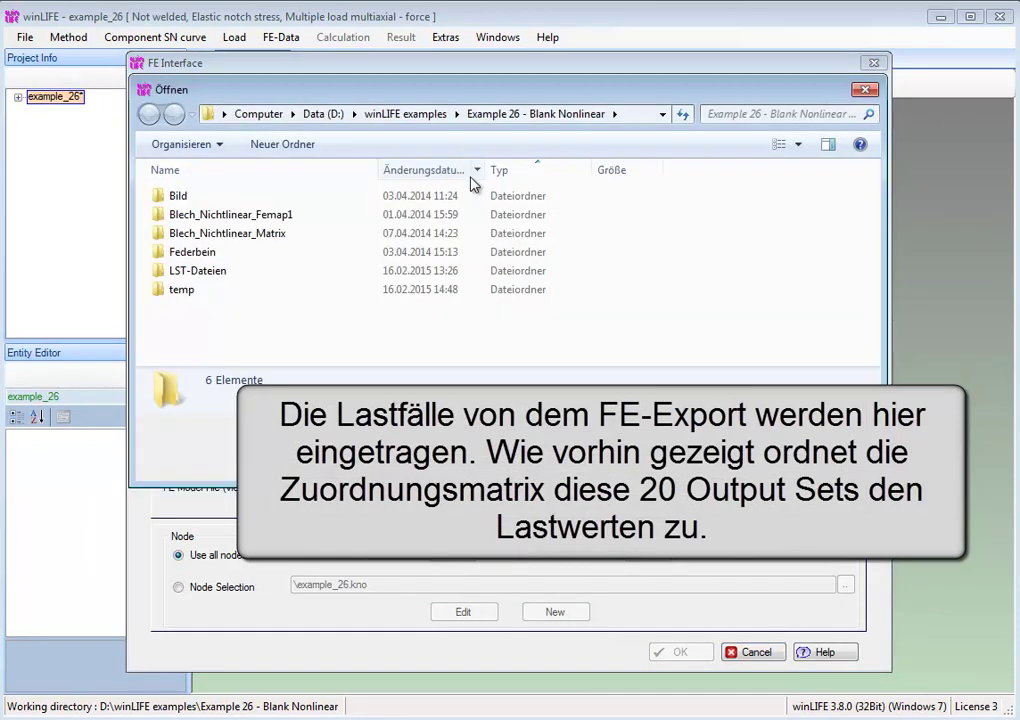
double_click(226, 279)
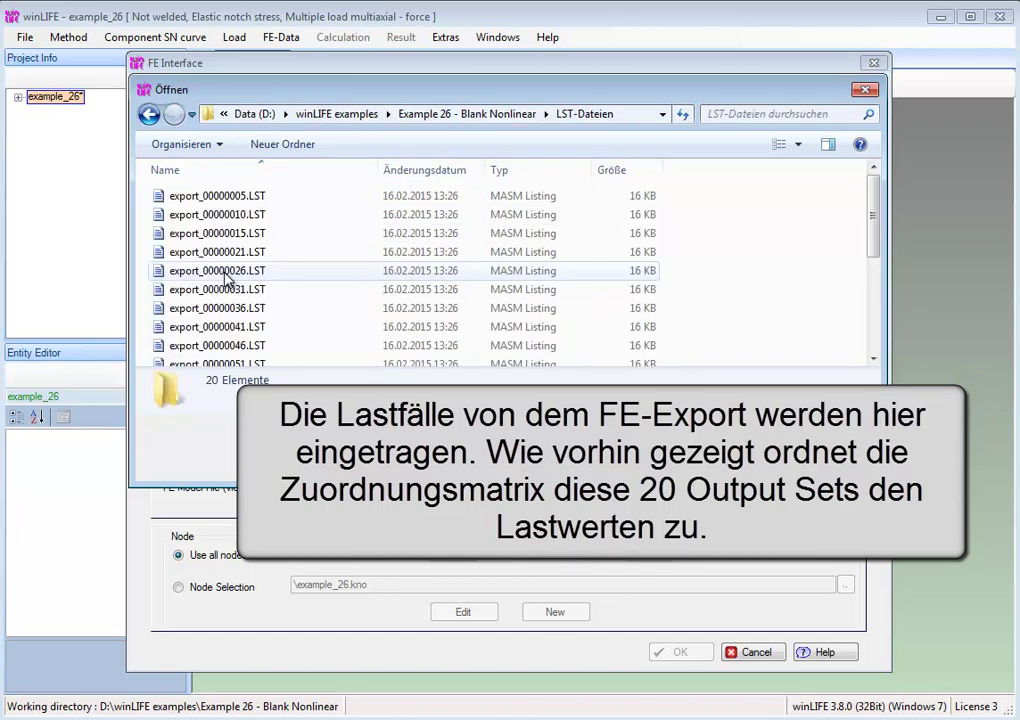
left_click(228, 200)
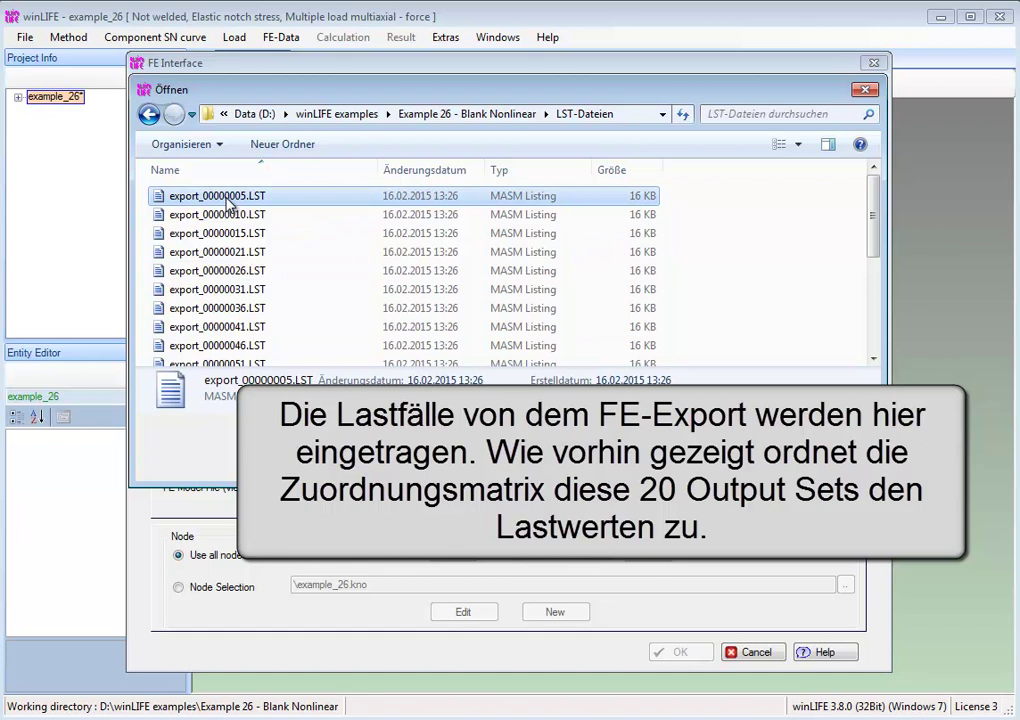
key("ctrl+a")
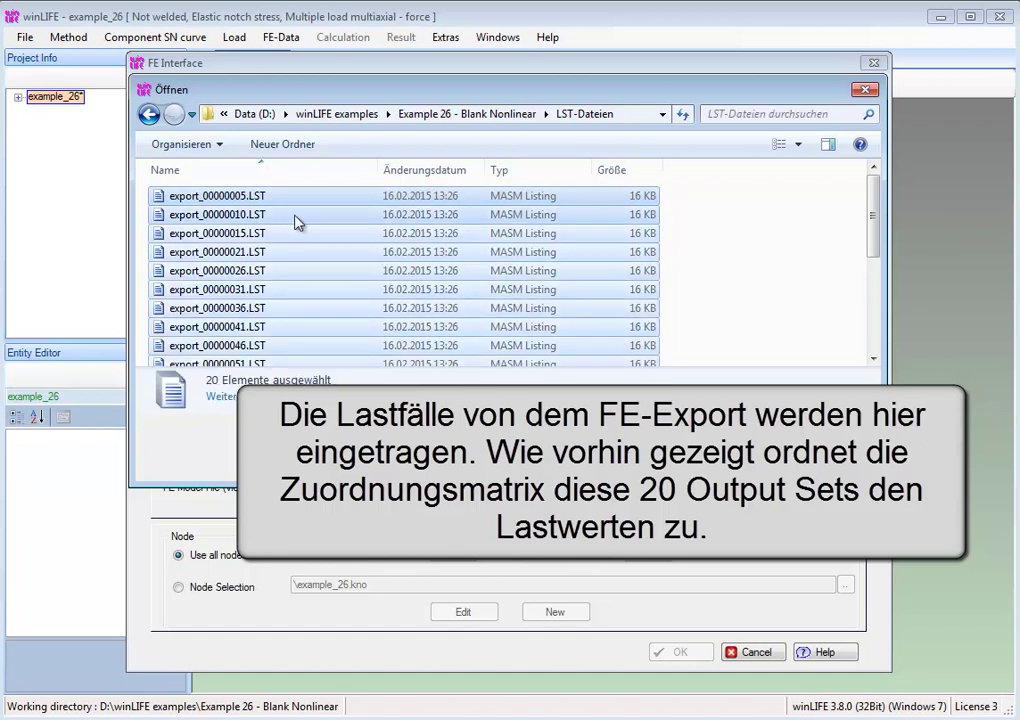
mouse_move(870, 246)
left_mouse_down()
mouse_move(889, 342)
mouse_move(876, 226)
left_mouse_up()
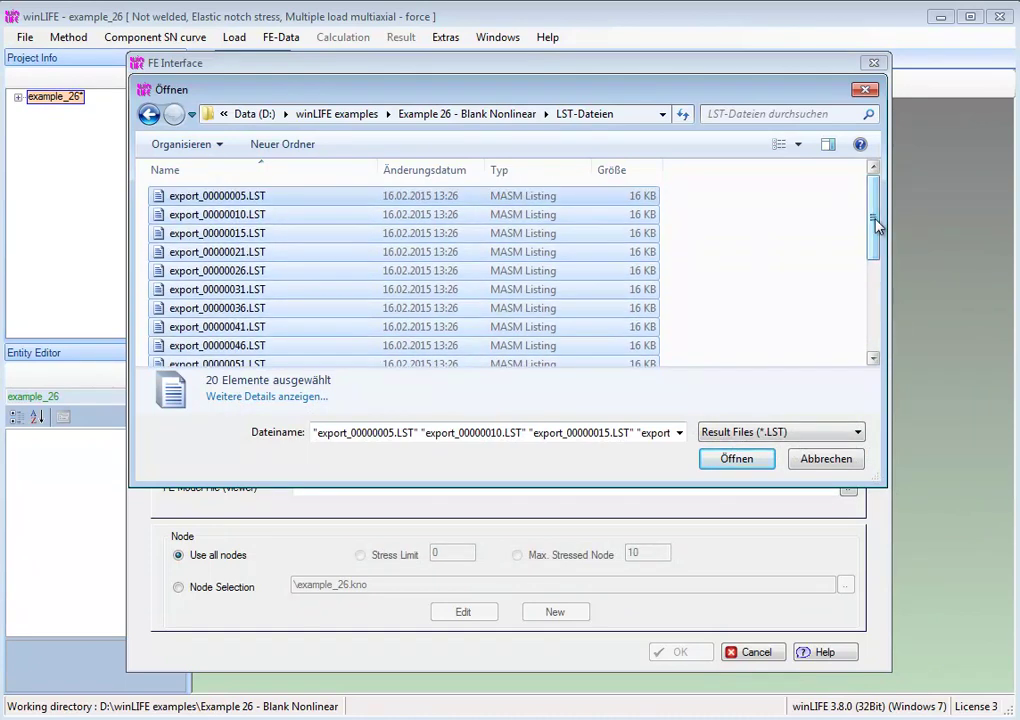
left_click(762, 458)
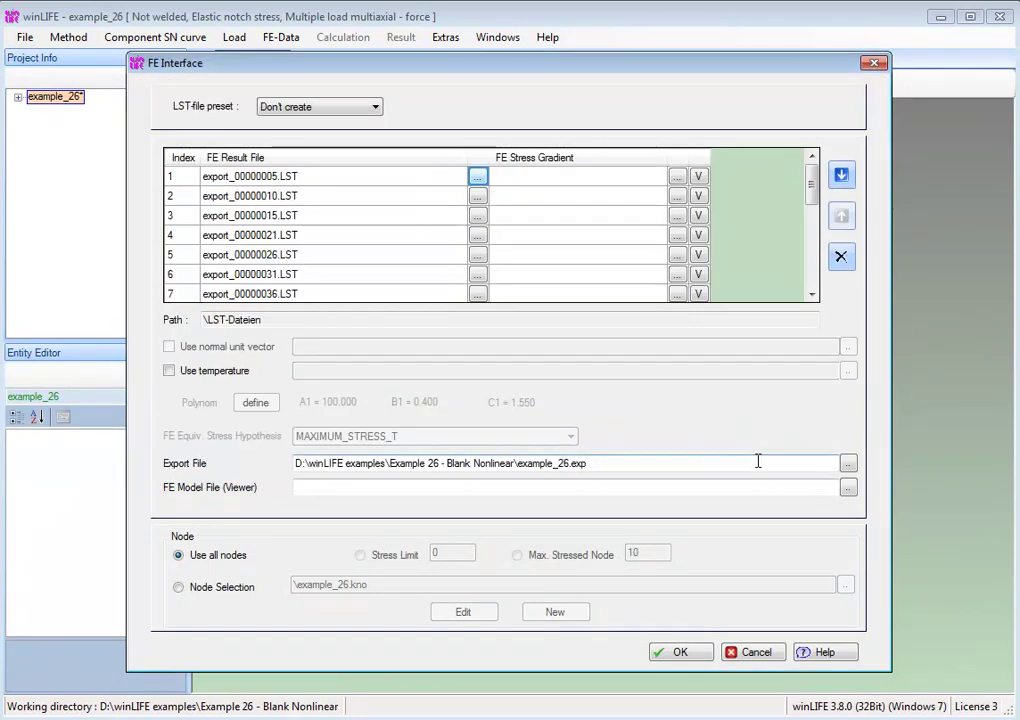
mouse_move(813, 189)
left_mouse_down()
mouse_move(813, 275)
mouse_move(820, 197)
left_mouse_up()
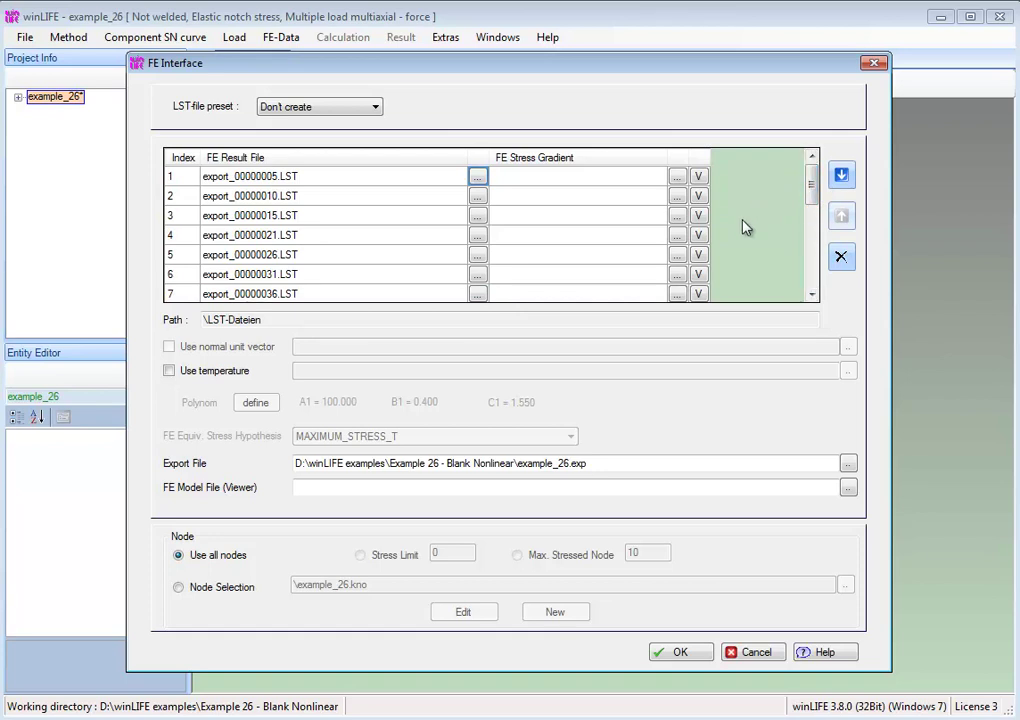
- Assign model_sheet.dat as the FE model file for the viewer, accept the FE interface settings, and save the project
left_click(847, 490)
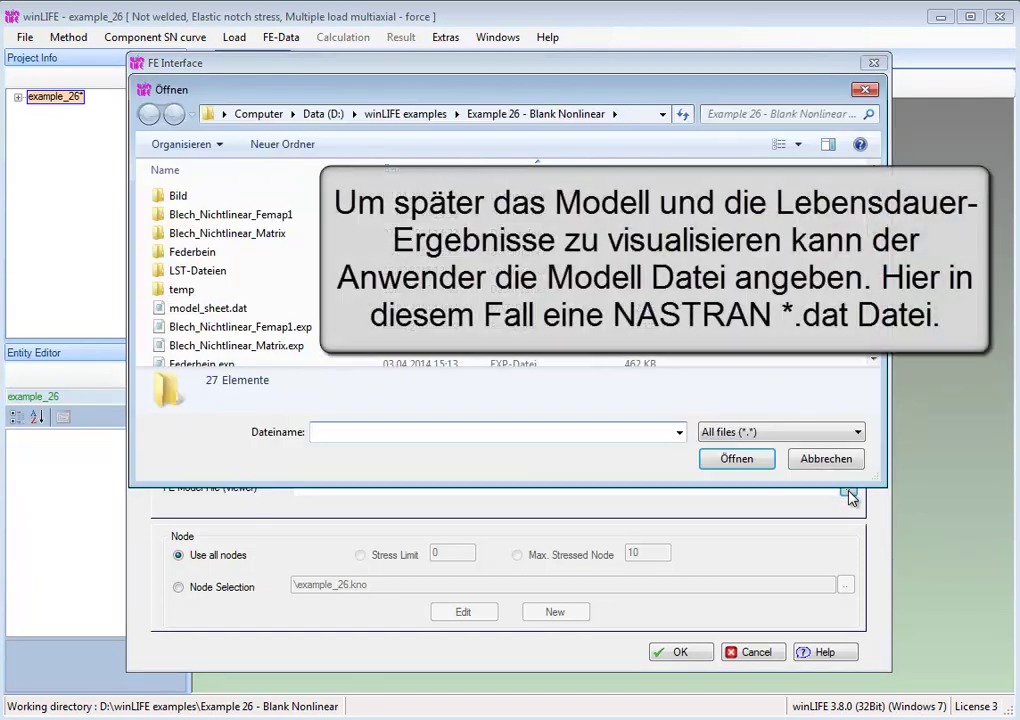
left_click(190, 310)
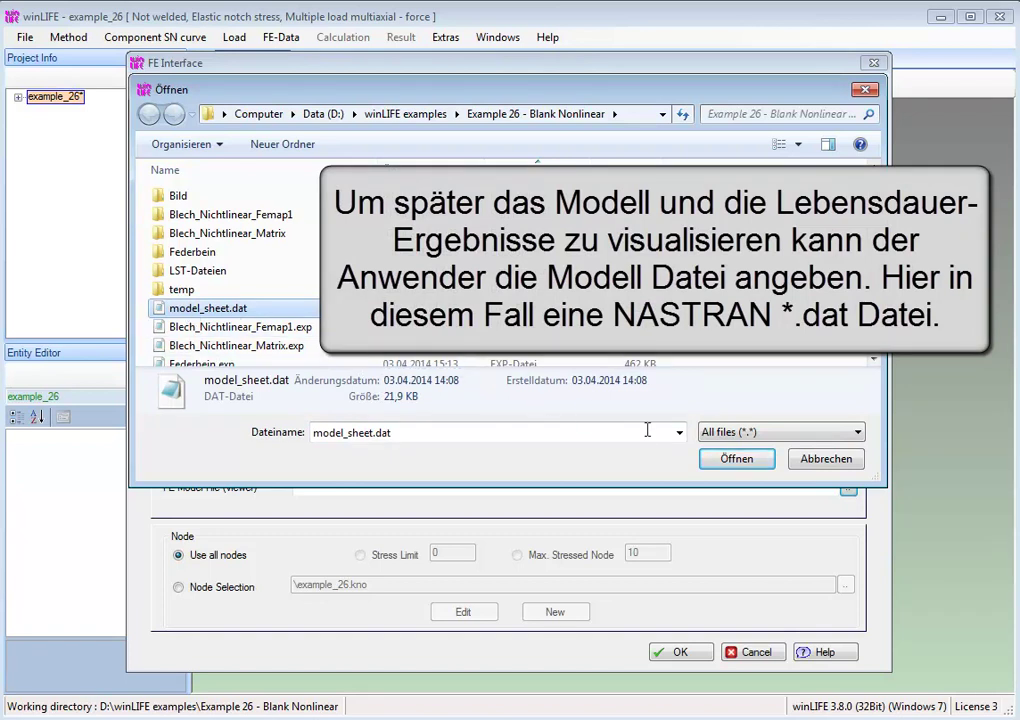
left_click(738, 459)
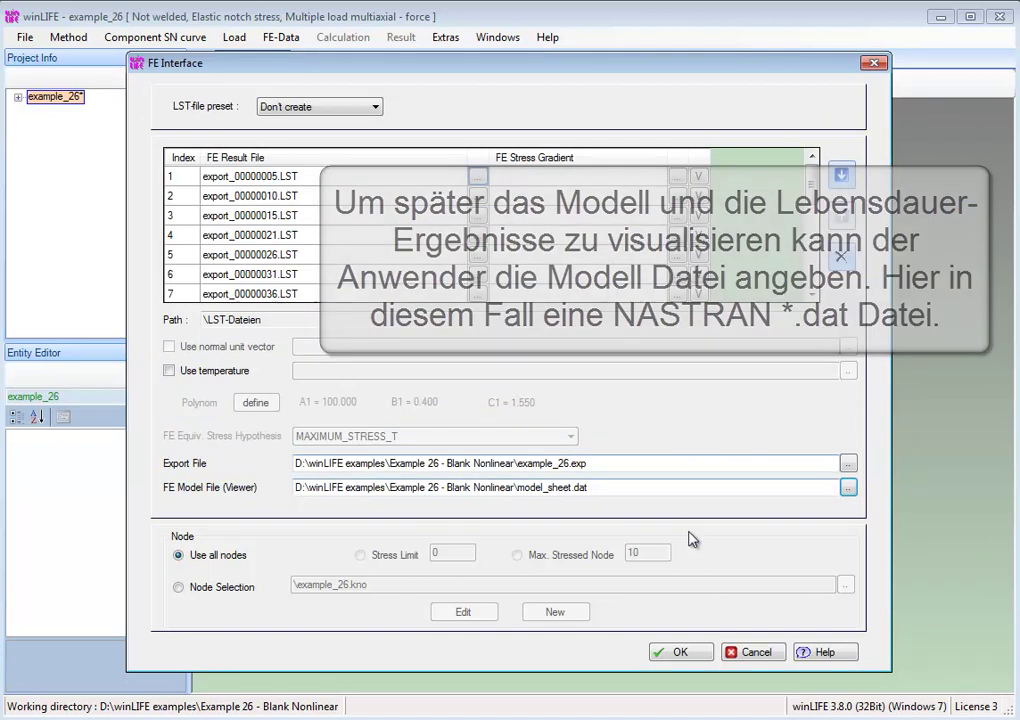
left_click(680, 652)
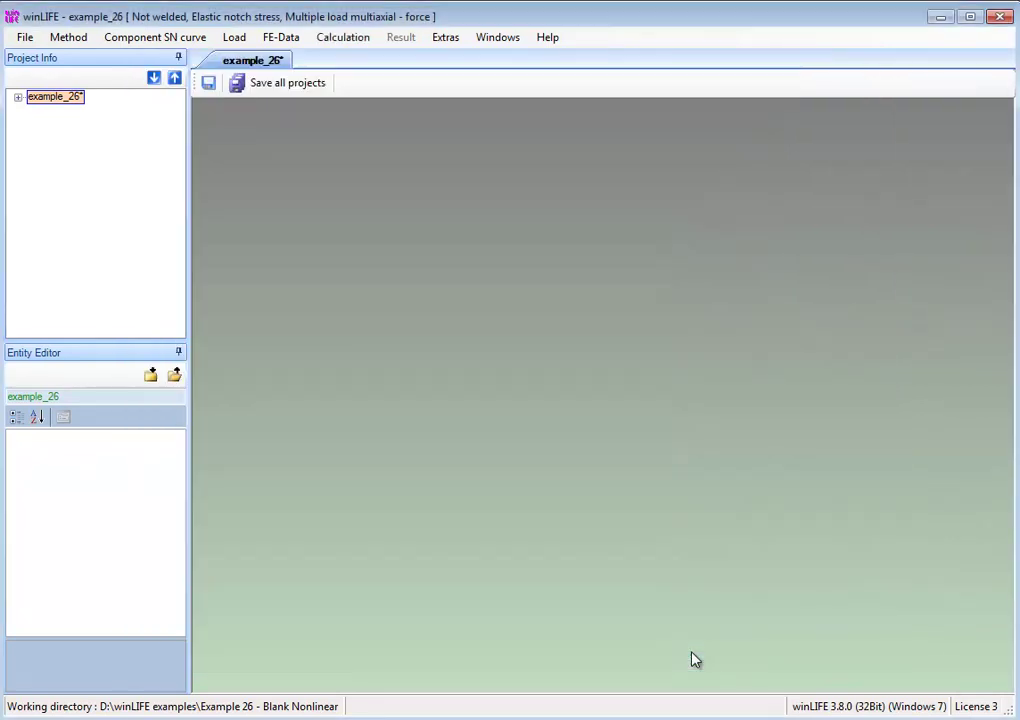
key("ctrl+s")
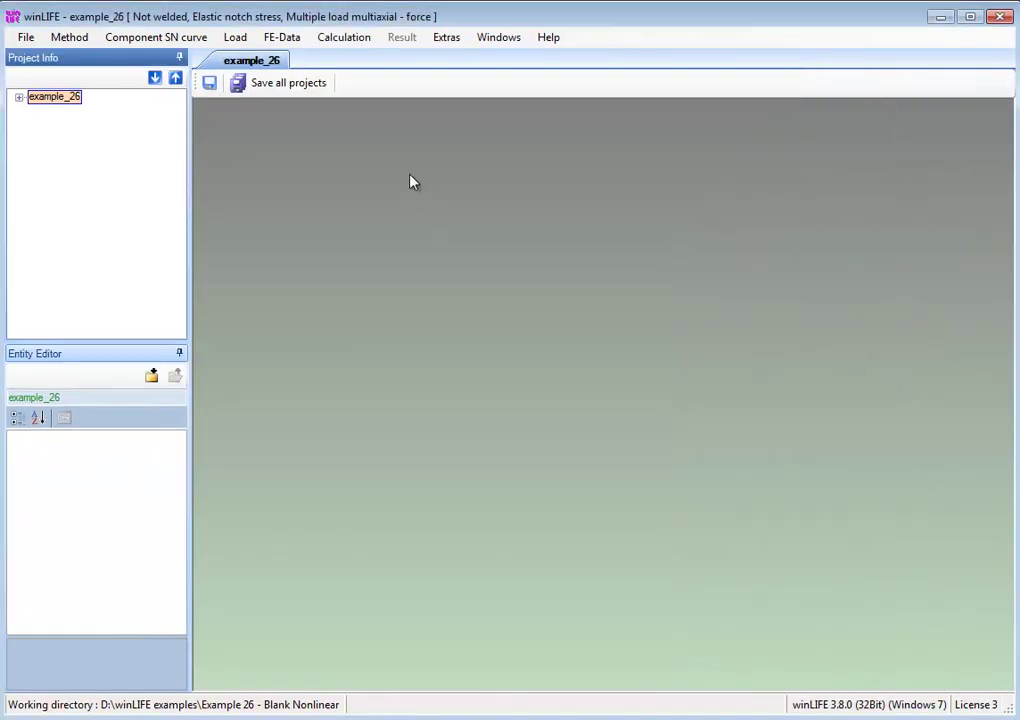
- Set the damage accumulation in the calculation parameters to Elementary form and disregard tensile strength
left_click(355, 45)
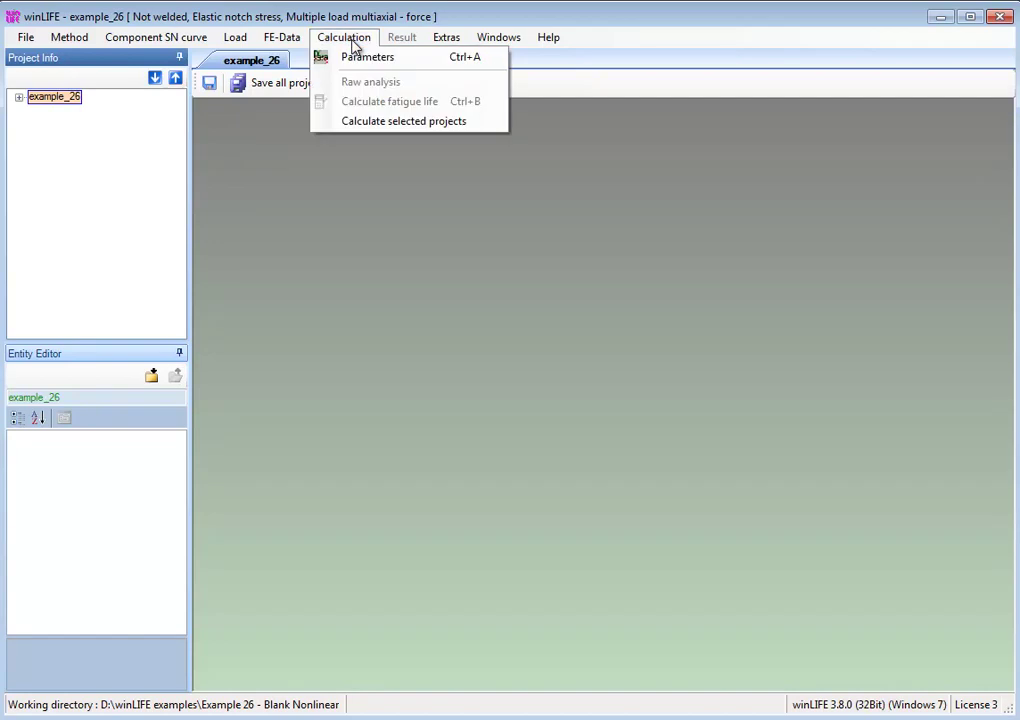
left_click(397, 60)
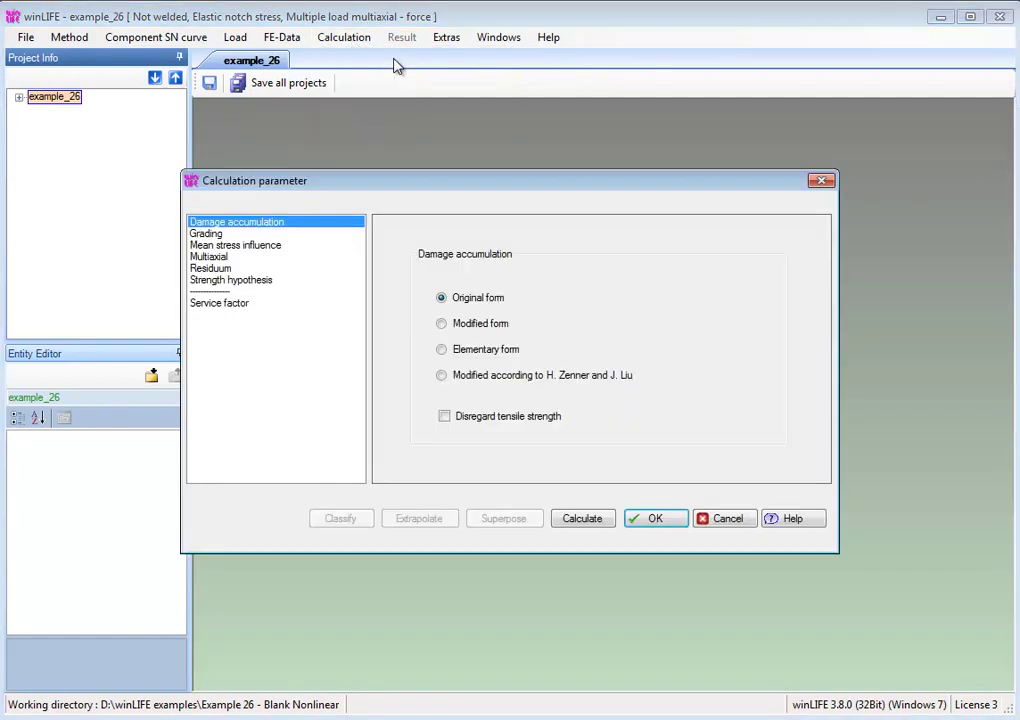
left_click(442, 350)
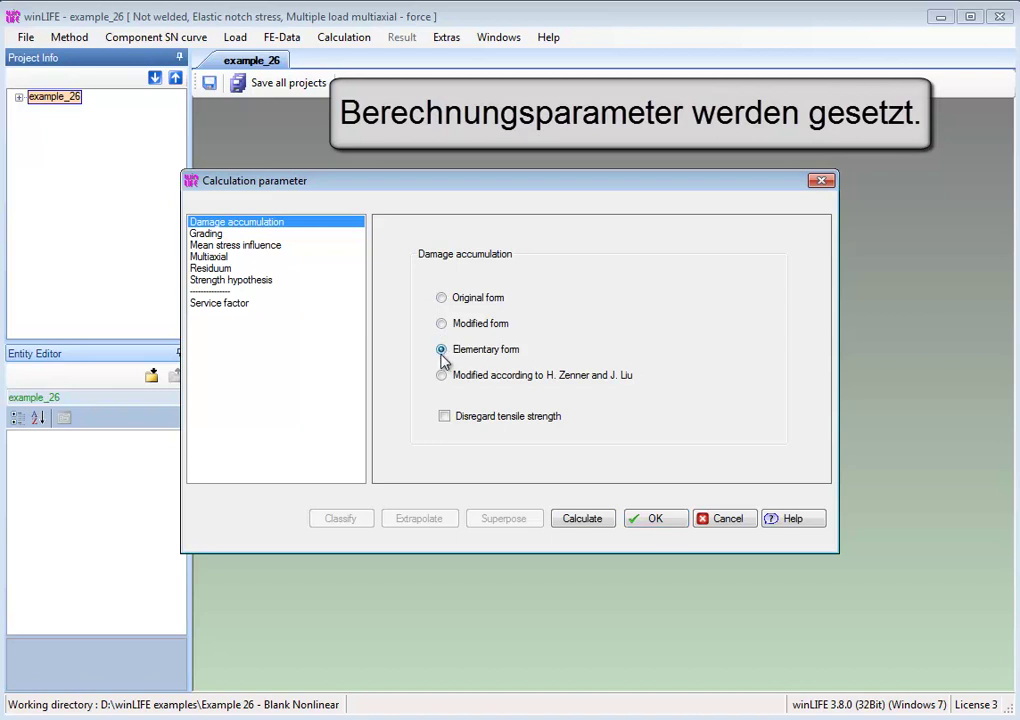
left_click(445, 417)
- Set the mean stress influence to Amplitude transformation and have the residuum considered in the calculation
left_click(208, 236)
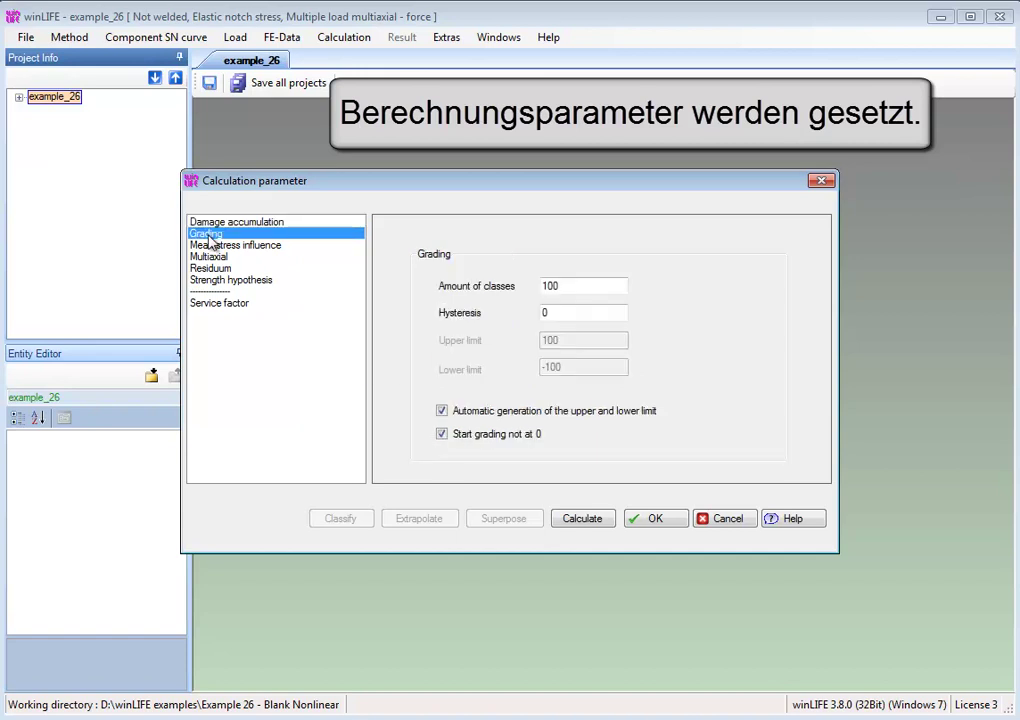
left_click(216, 247)
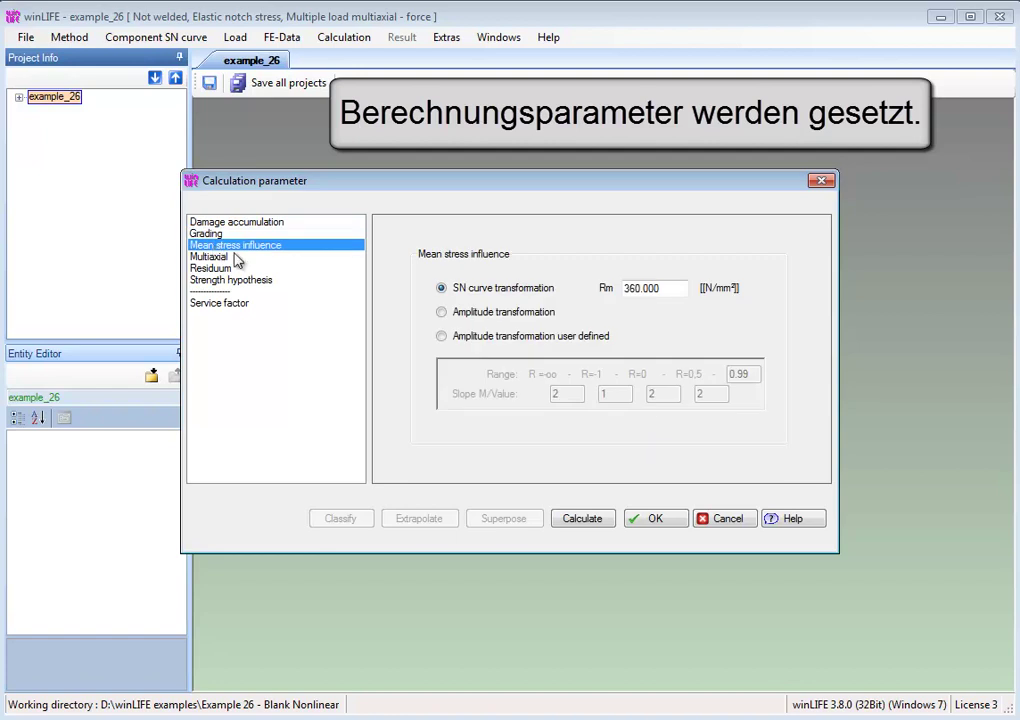
left_click(441, 315)
left_click(224, 262)
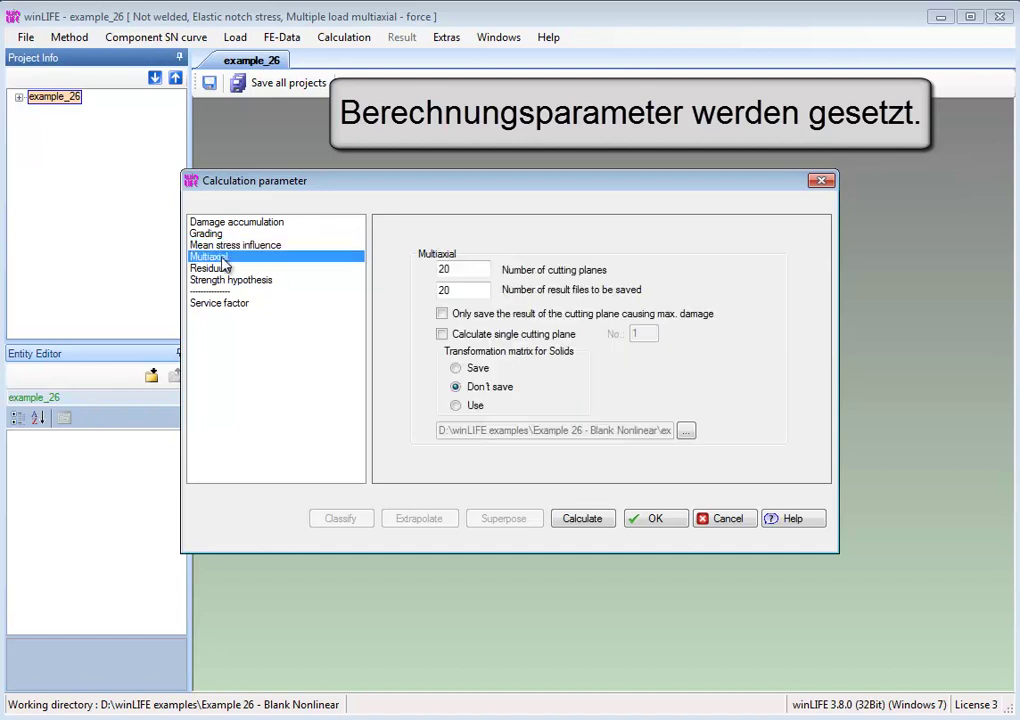
left_click(212, 268)
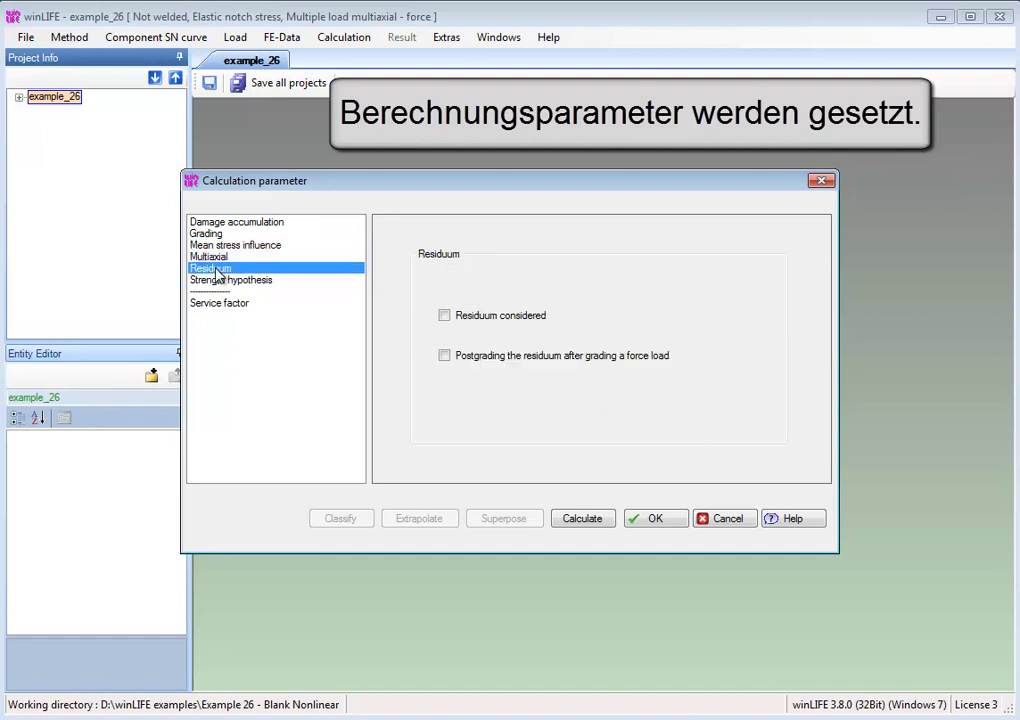
left_click(444, 316)
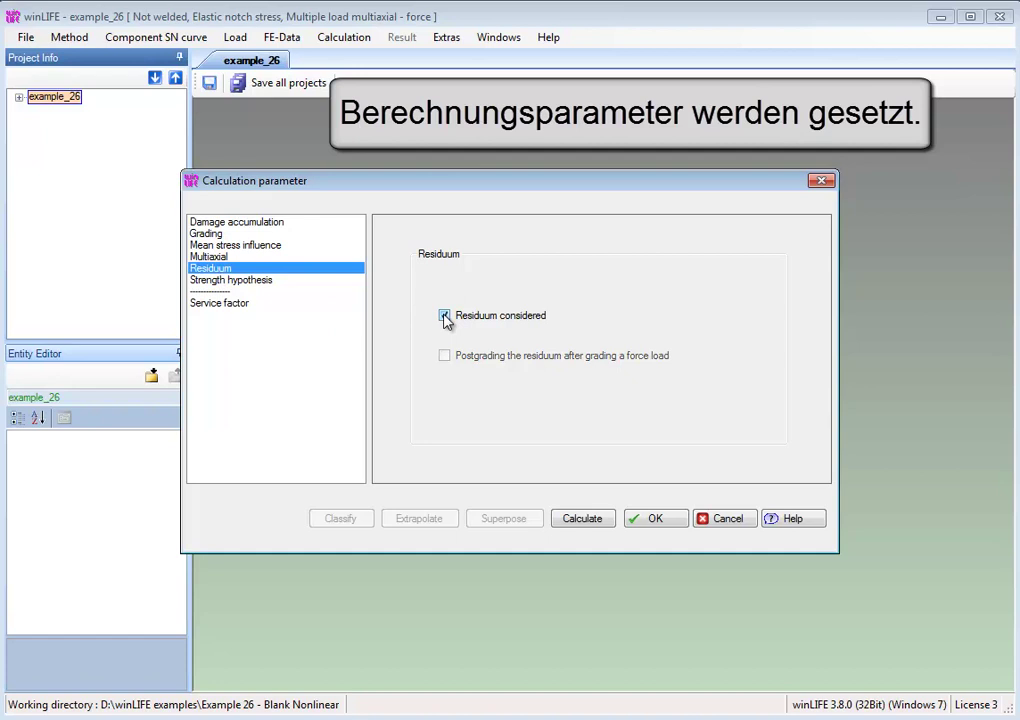
- Use the Modified v. Mises Hypothesis as strength hypothesis, with the sign taken from nominal max. main stress
left_click(268, 289)
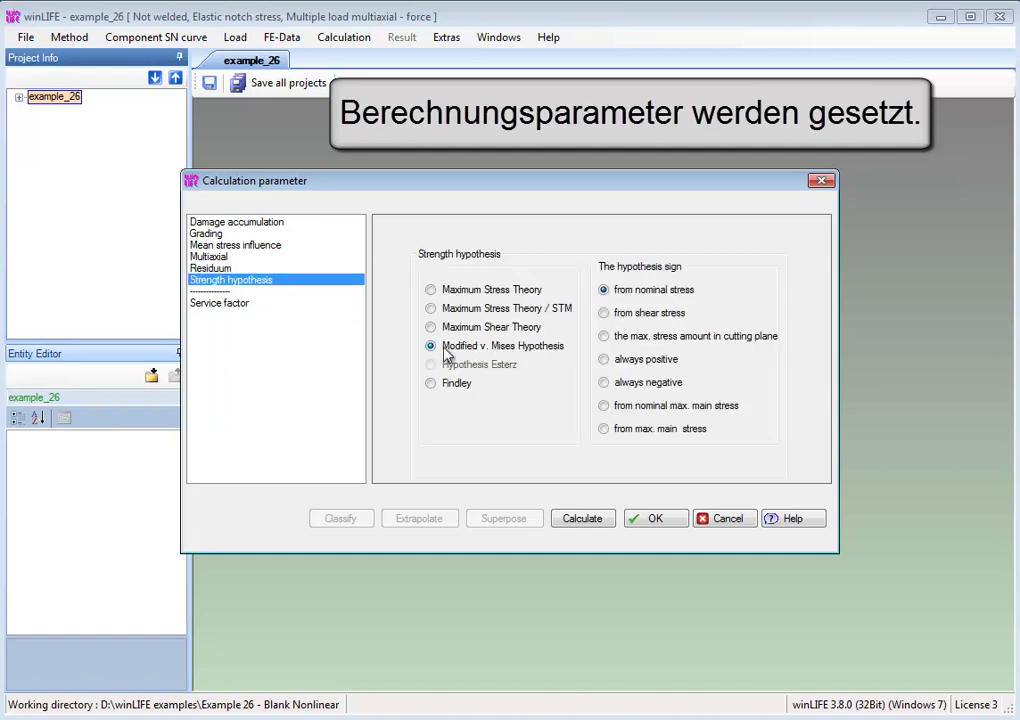
mouse_move(460, 350)
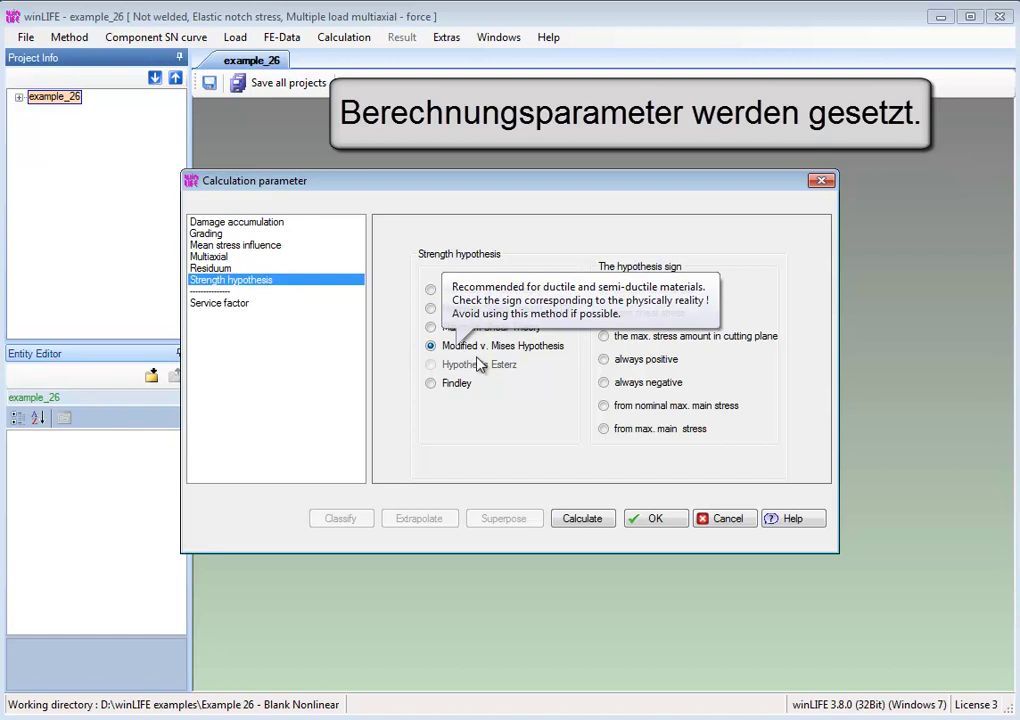
left_click(604, 407)
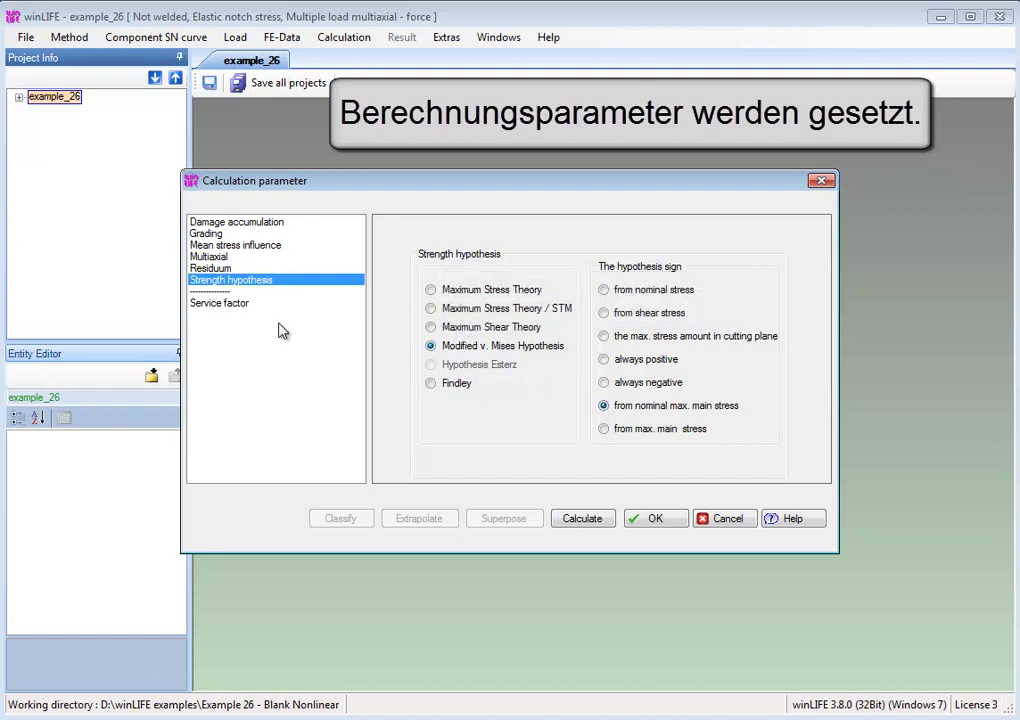
- Check the service factor parameters, run the fatigue life calculation, and maximize the calculation results report
left_click(239, 305)
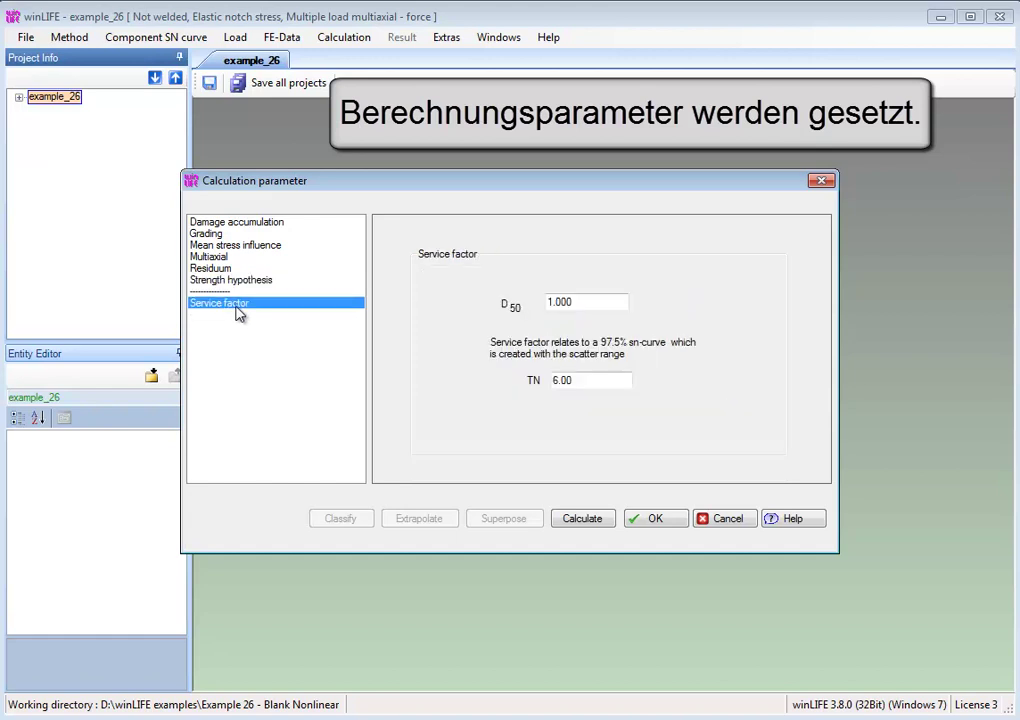
left_click(580, 519)
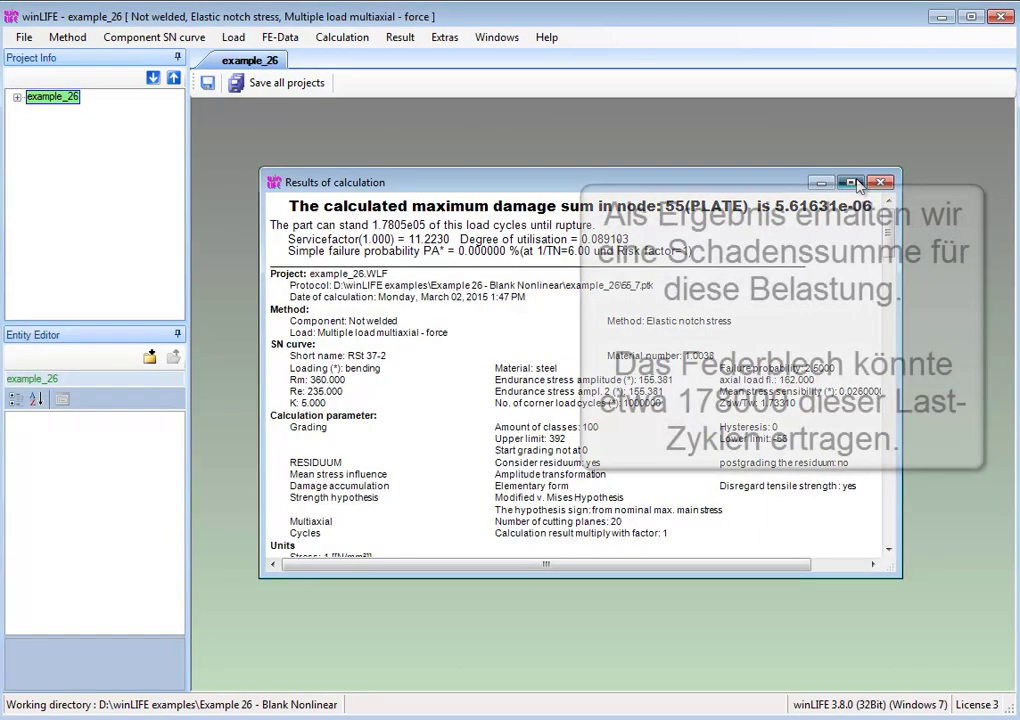
left_click(850, 182)
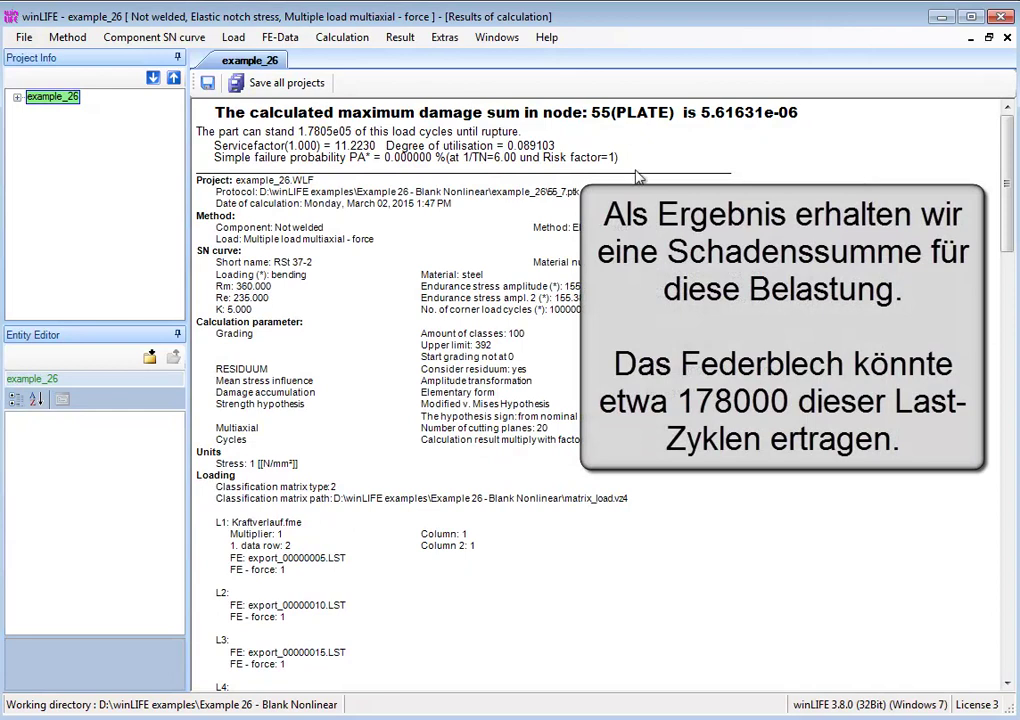
- Show the damage sum on the FE model in the result viewer and examine the most heavily damaged bend up close
left_click(412, 38)
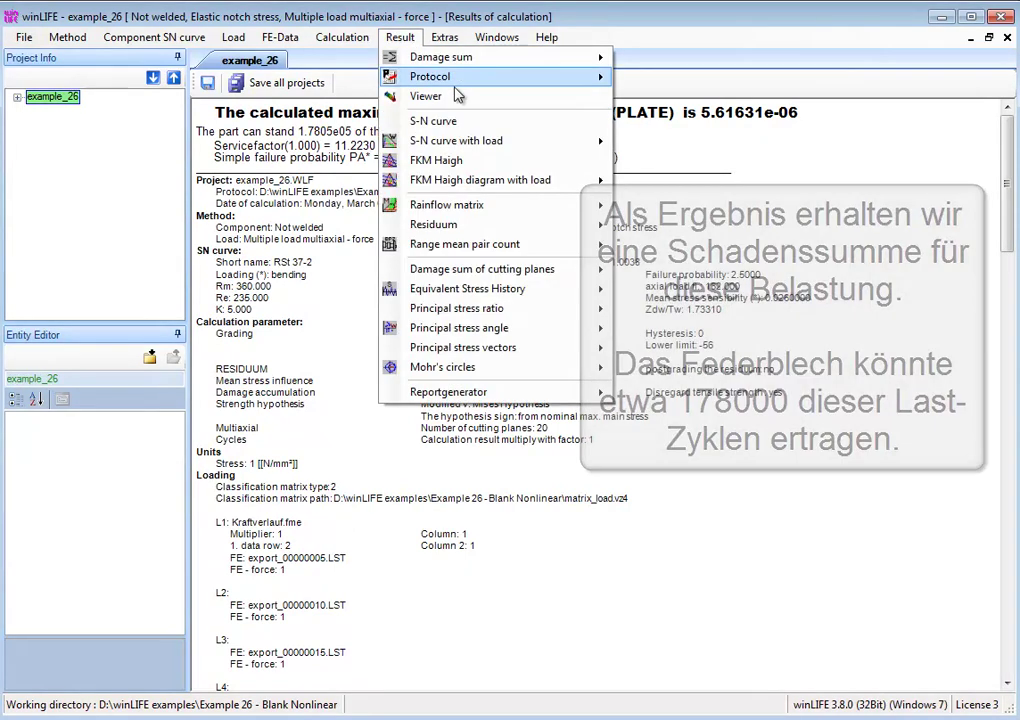
left_click(426, 96)
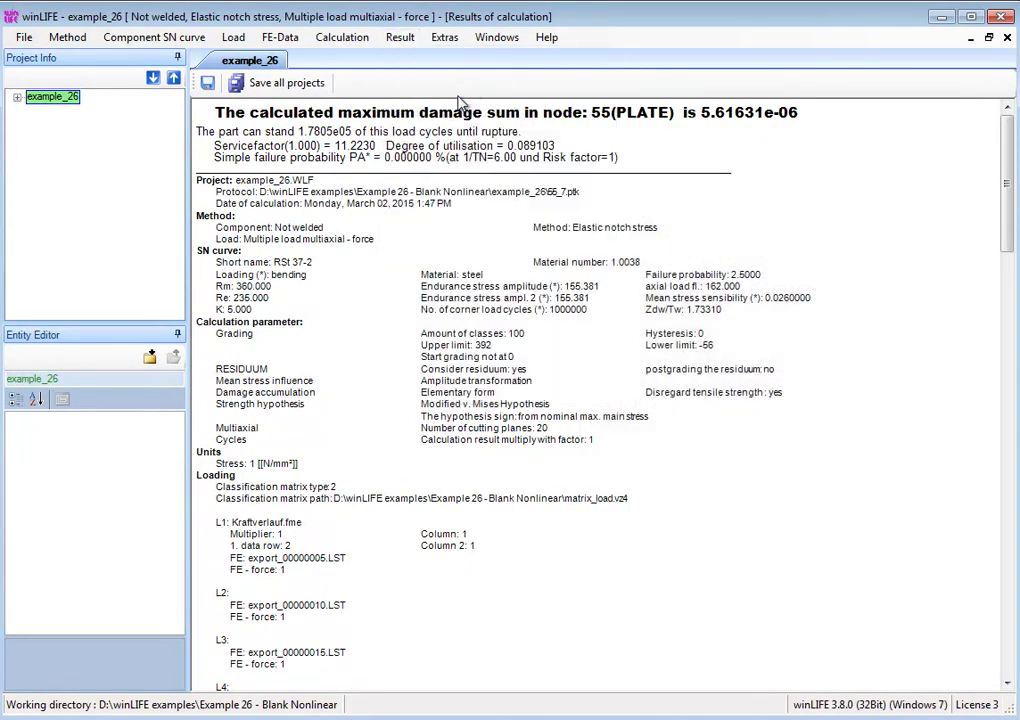
left_click_drag(645, 270, 585, 360)
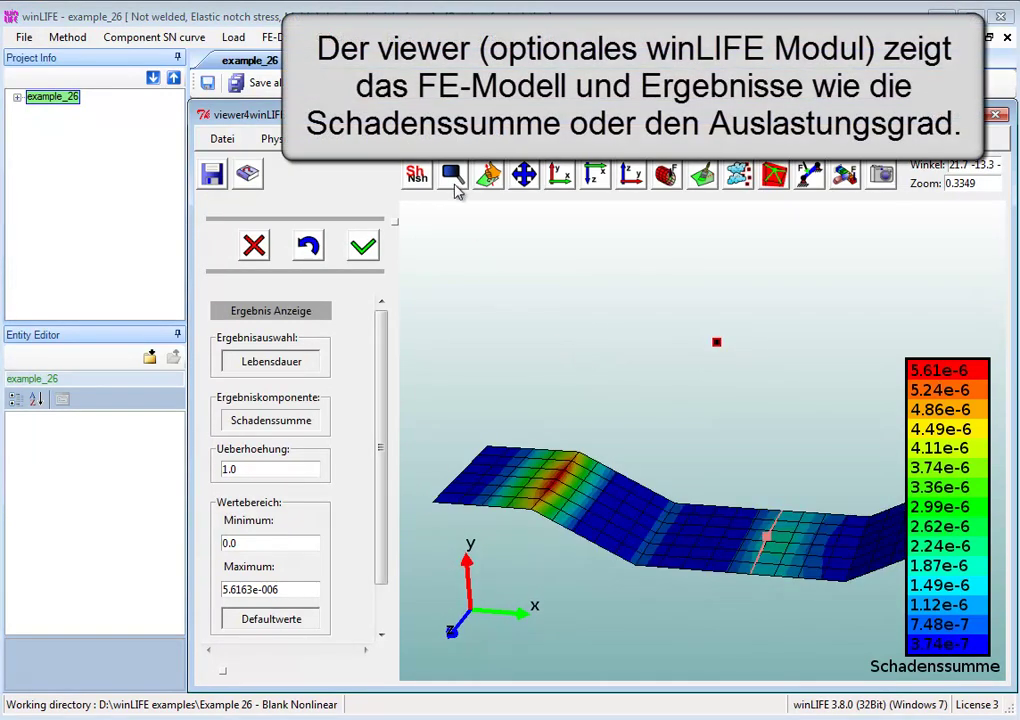
left_click_drag(492, 402, 597, 578)
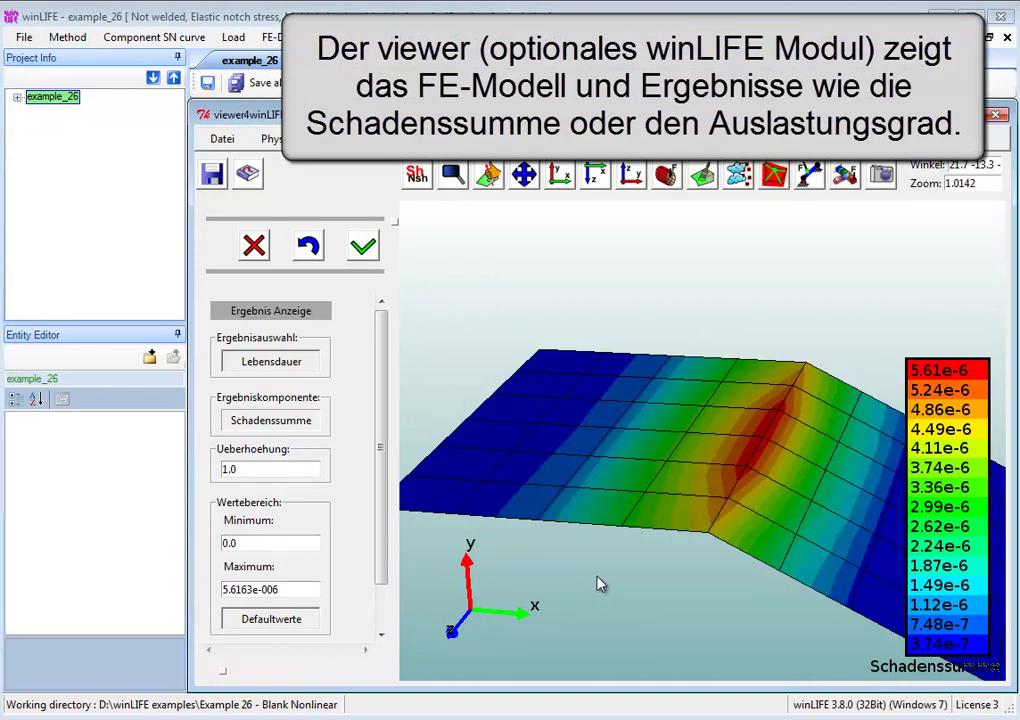